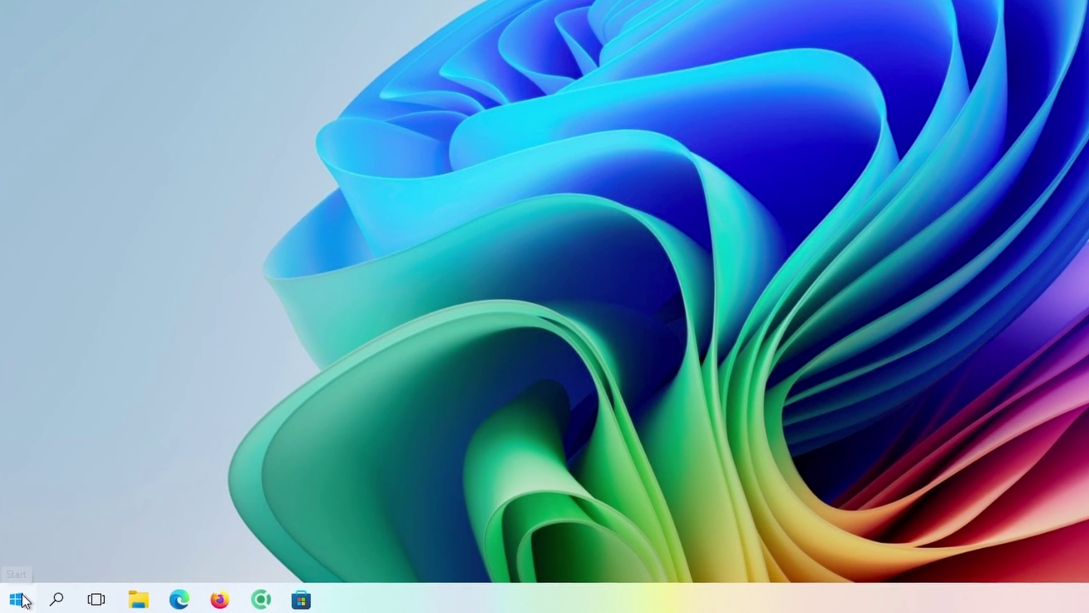
- Open the Start menu and switch between the pinned tiles and the alphabetical All apps list
left_click(21, 595)
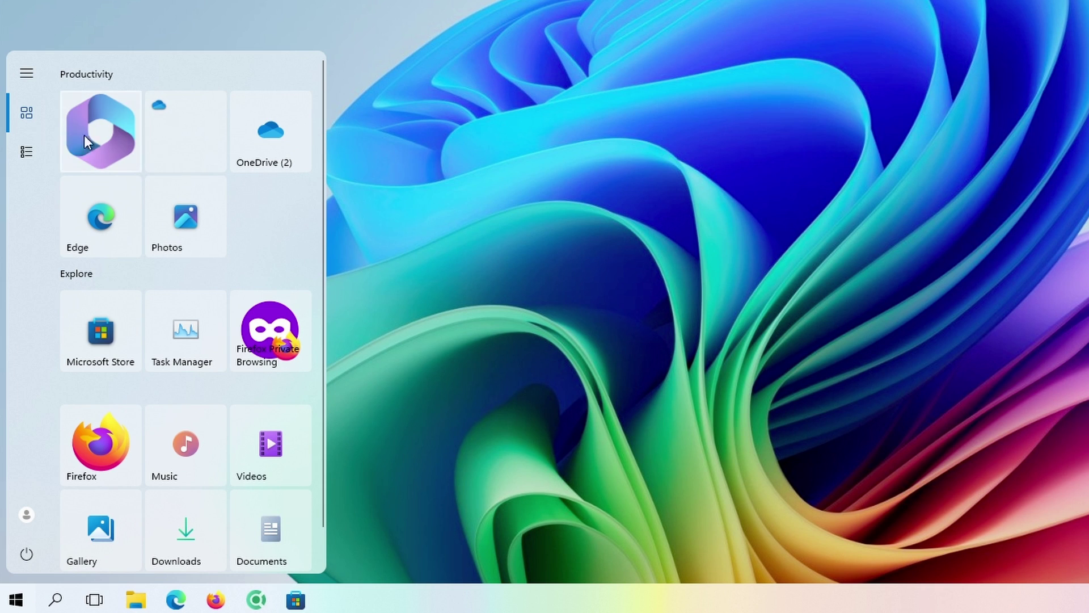
left_click(26, 152)
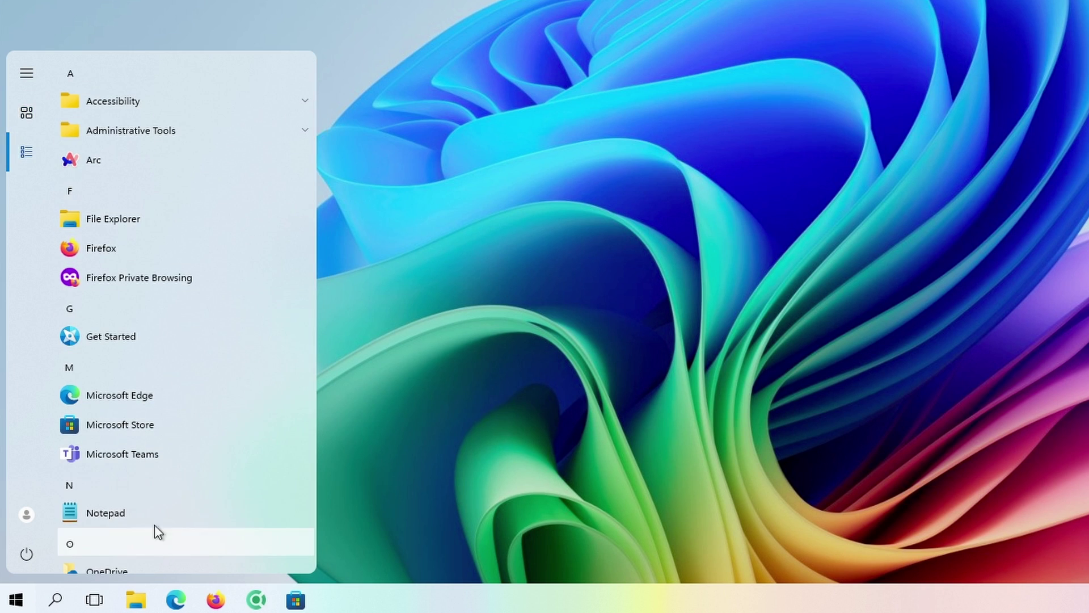
left_click(27, 113)
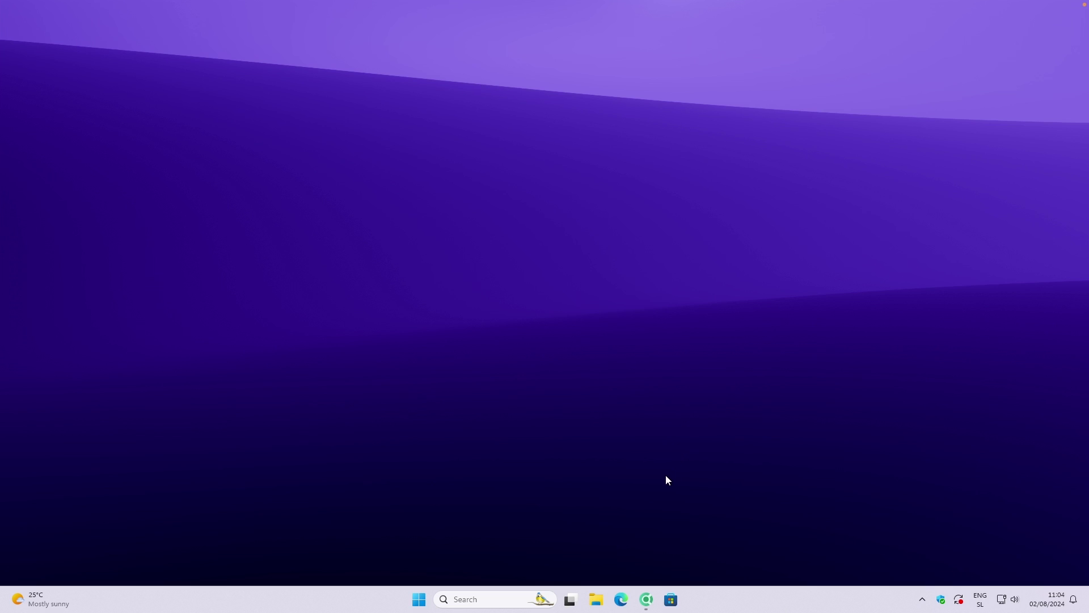
- Open ExplorerPatcher's GitHub releases page and highlight ARM64 and 24H2 in the latest notes
left_click(646, 599)
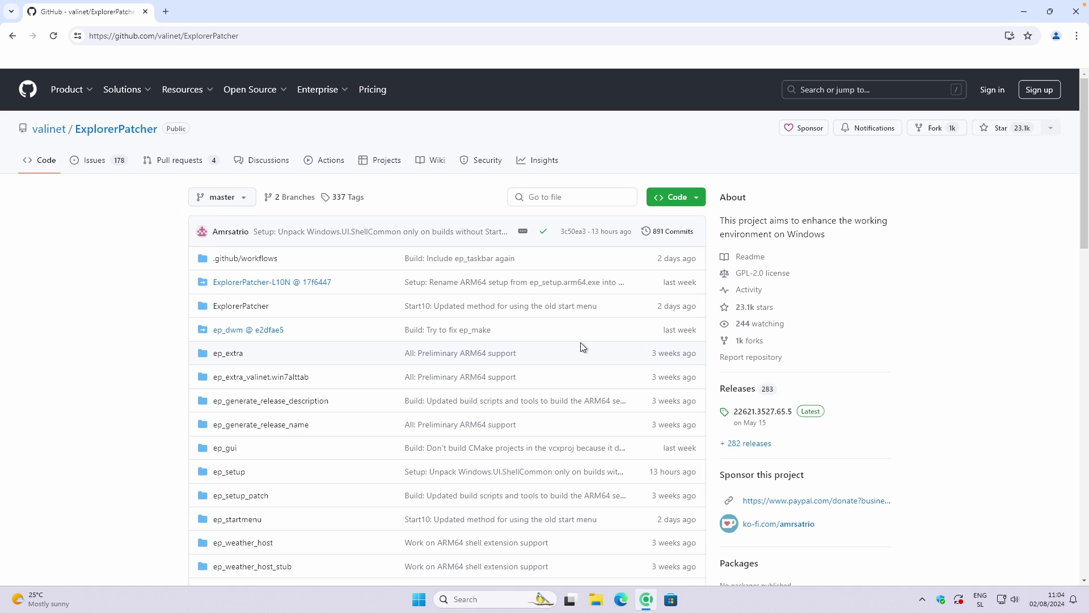
left_click(735, 388)
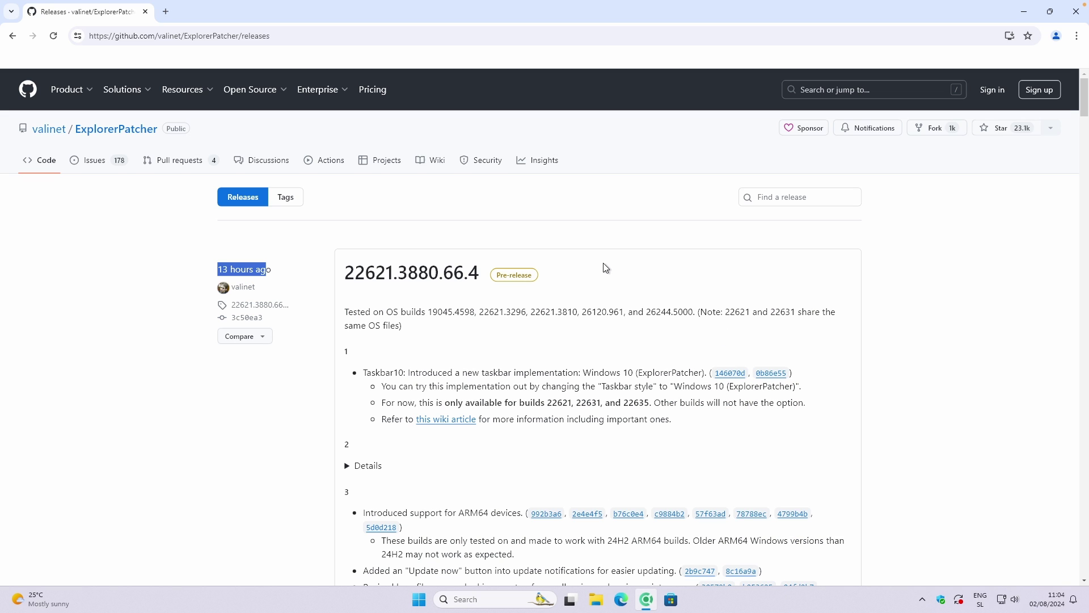
scroll(596, 253, "down", 4)
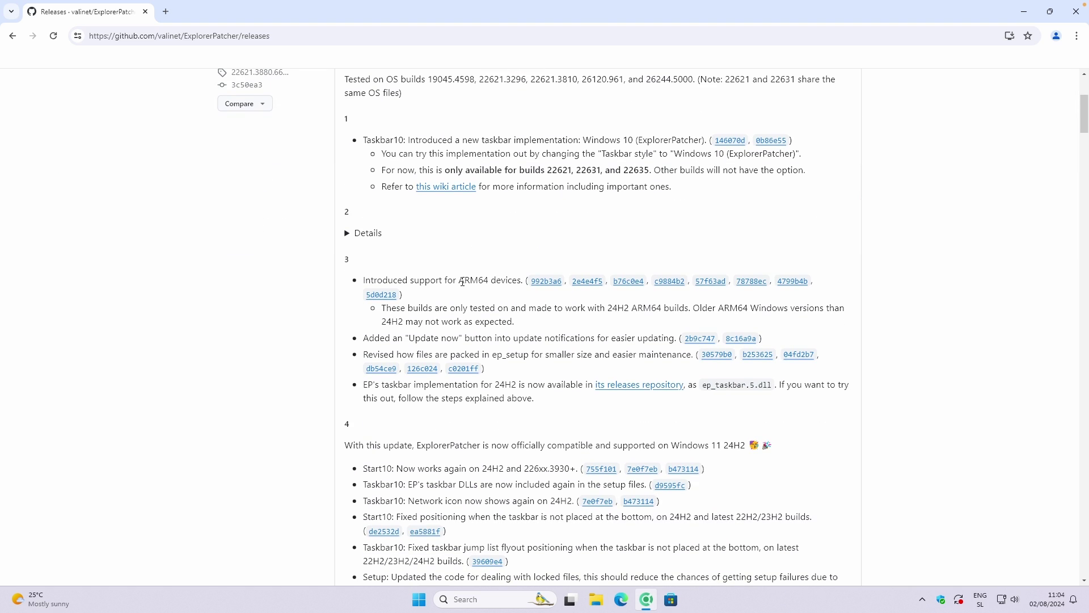
left_click_drag(459, 281, 490, 282)
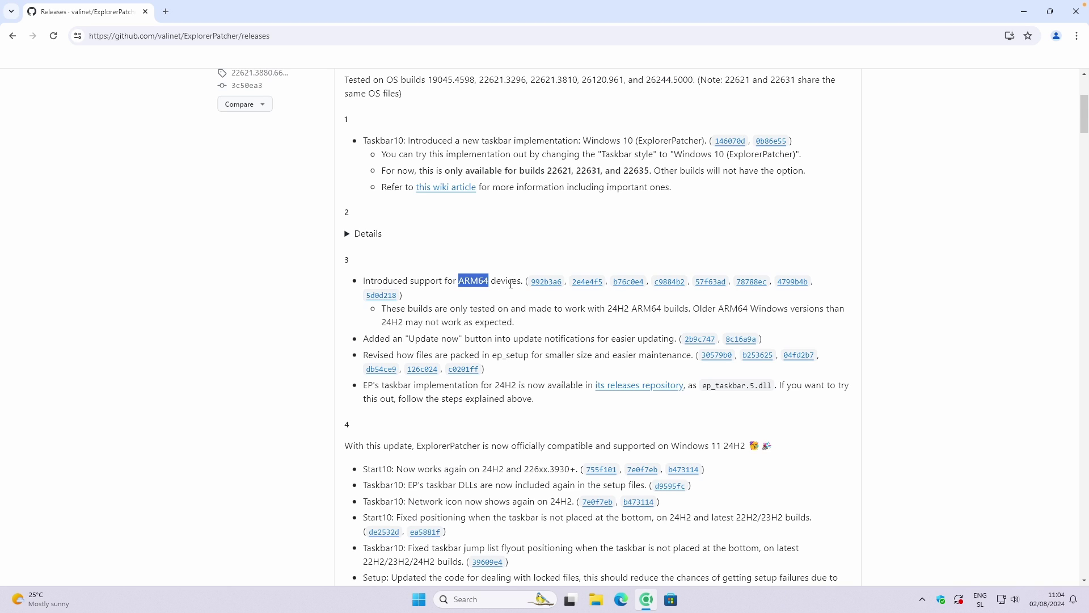
left_click_drag(606, 308, 628, 309)
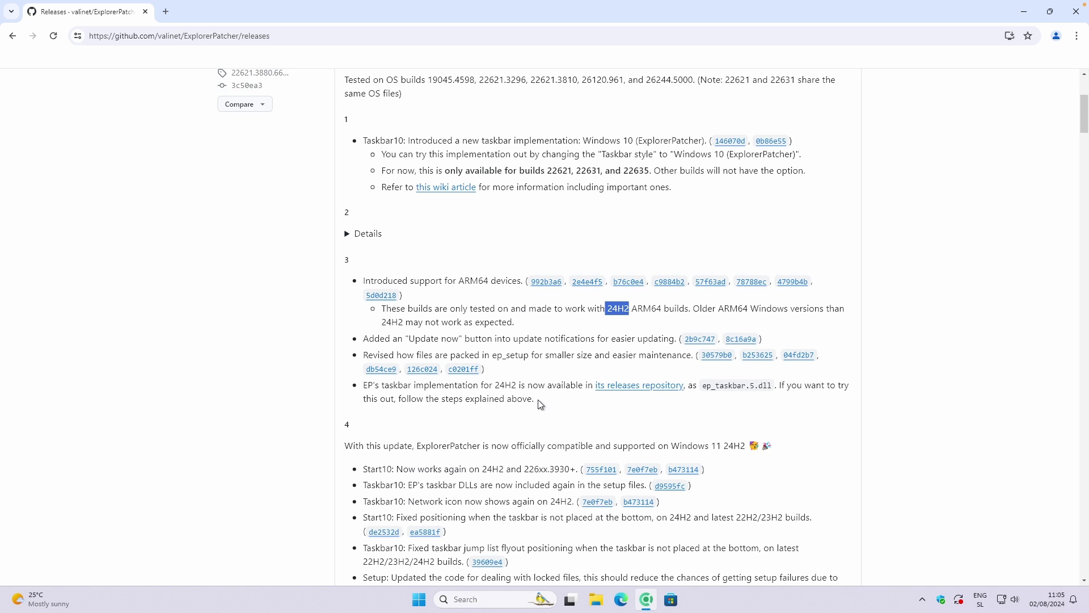
- Check that Settings > System > About lists an ARM-based processor system type, then close Settings
left_click(419, 599)
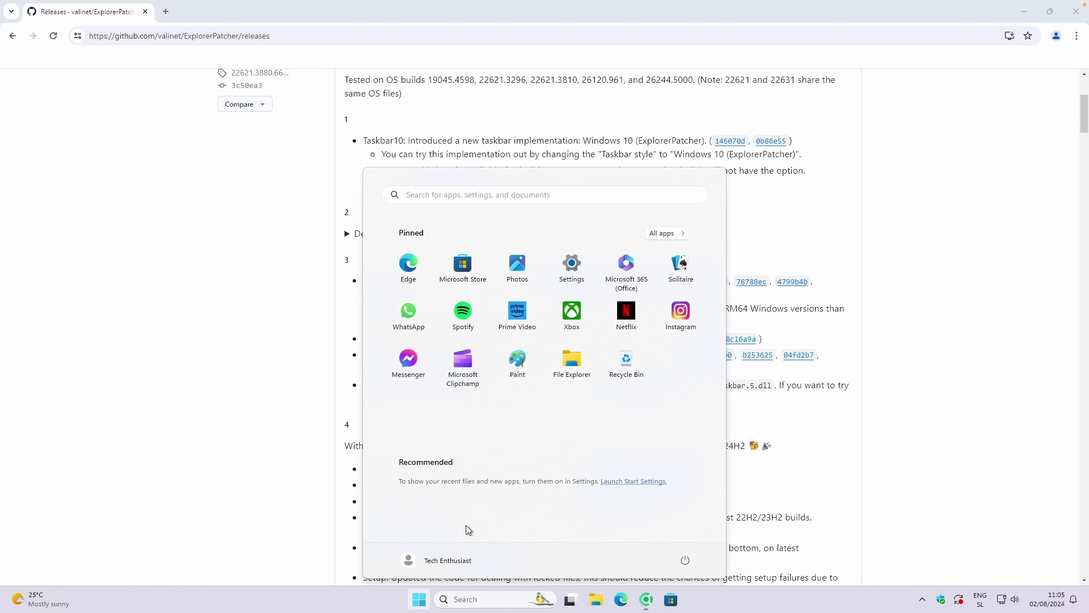
left_click(572, 266)
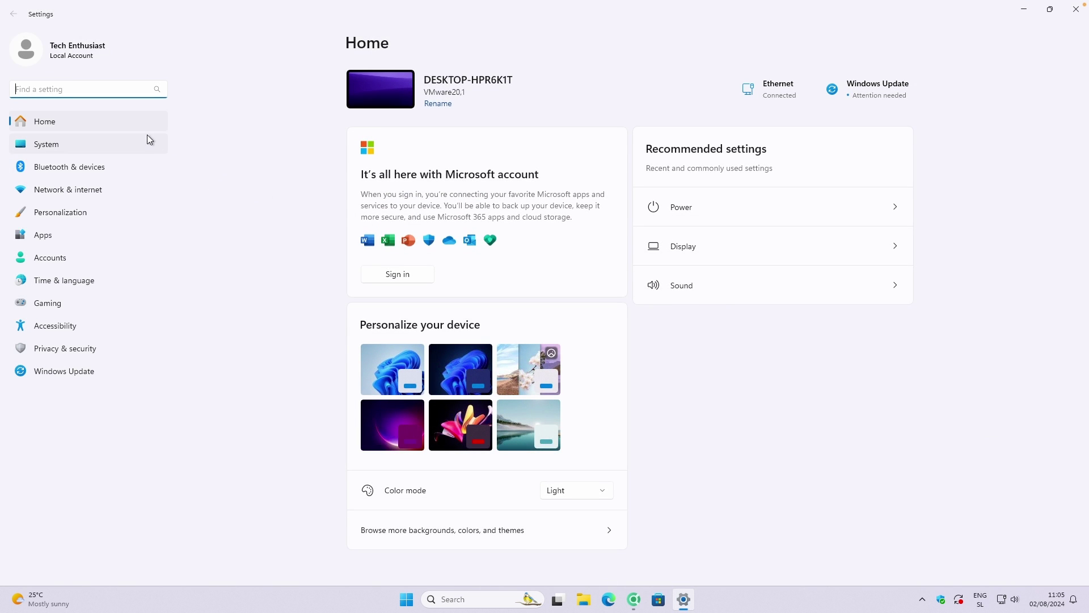
left_click(115, 143)
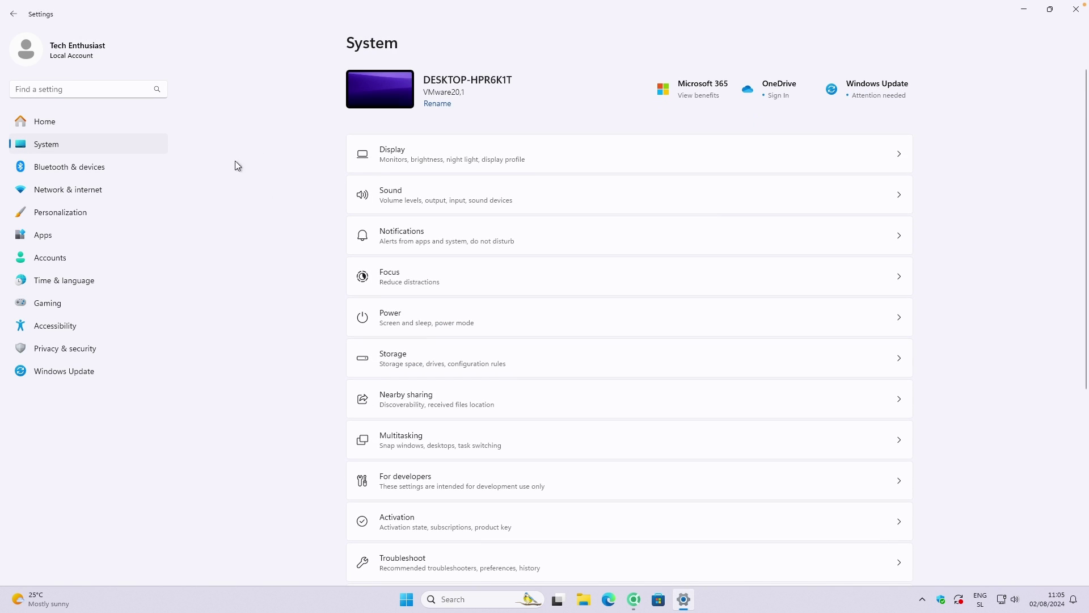
scroll(421, 287, "down", 4)
left_click(430, 541)
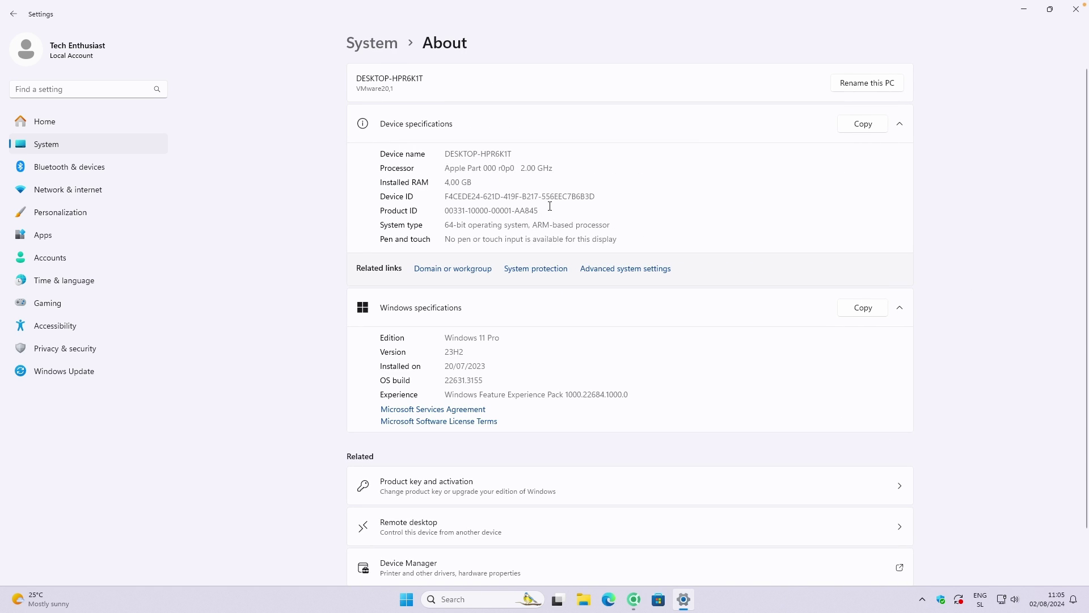
left_click_drag(530, 225, 615, 224)
left_click(1076, 9)
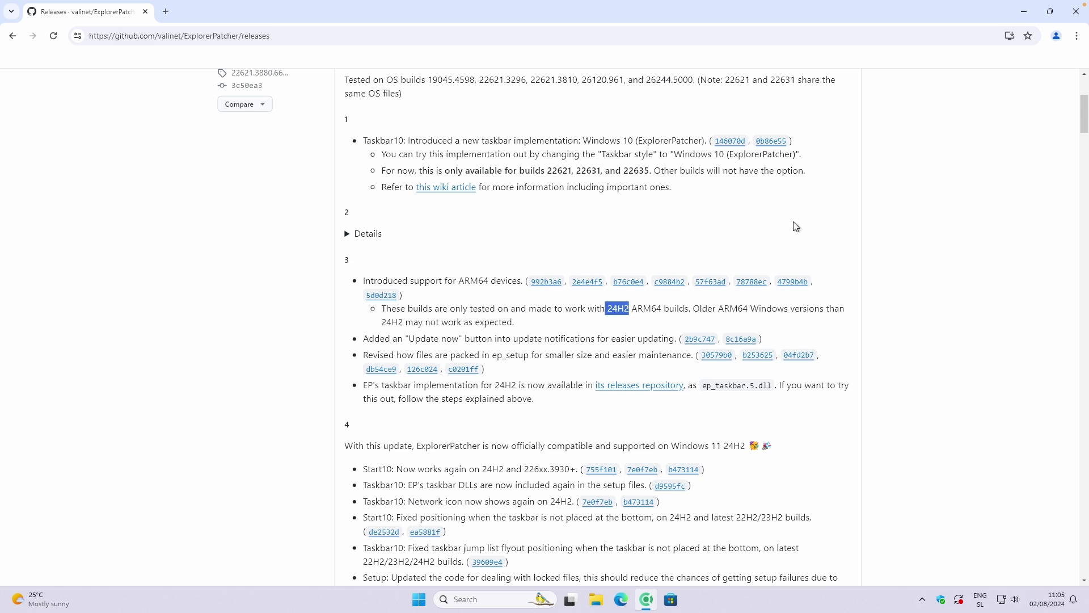
- Expand the latest release's Assets and save ep_setup_arm64.exe to Downloads, then show it in its folder
scroll(870, 226, "up", 4)
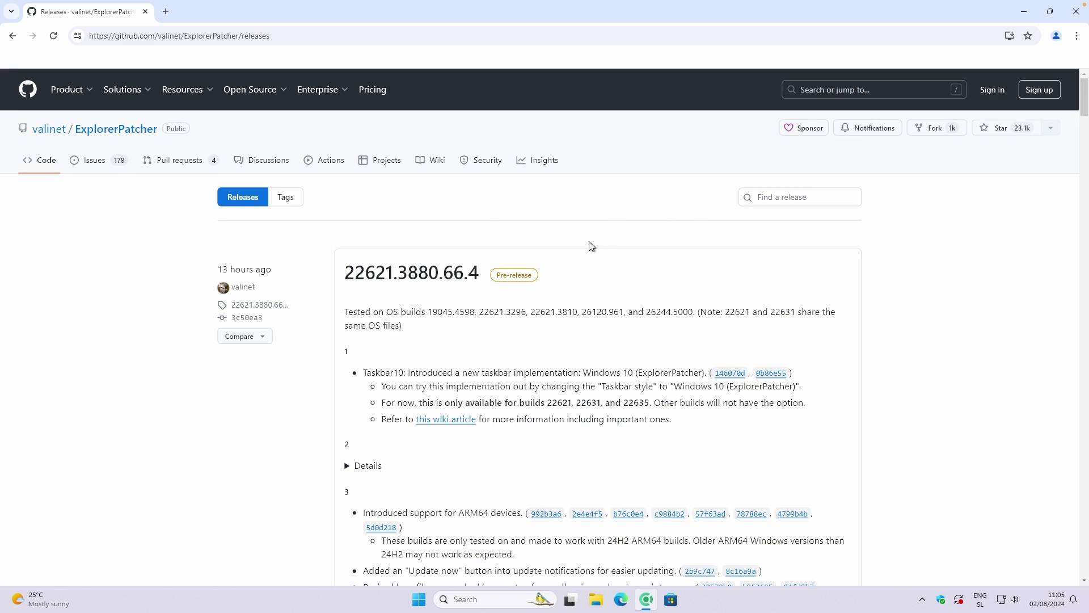
left_click(265, 37)
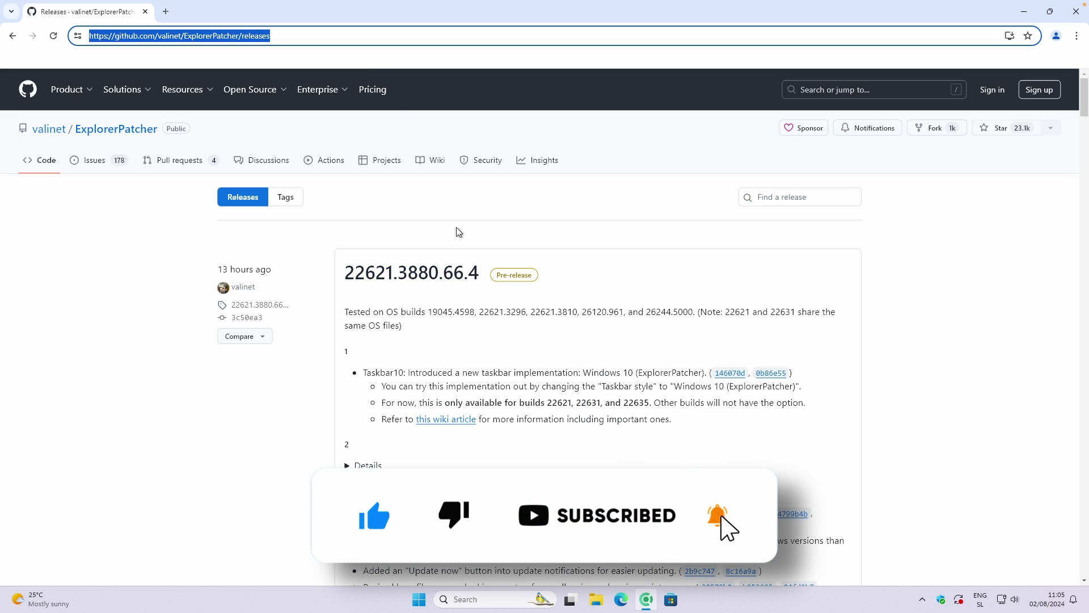
left_click(581, 243)
scroll(588, 240, "down", 5)
scroll(587, 239, "up", 8)
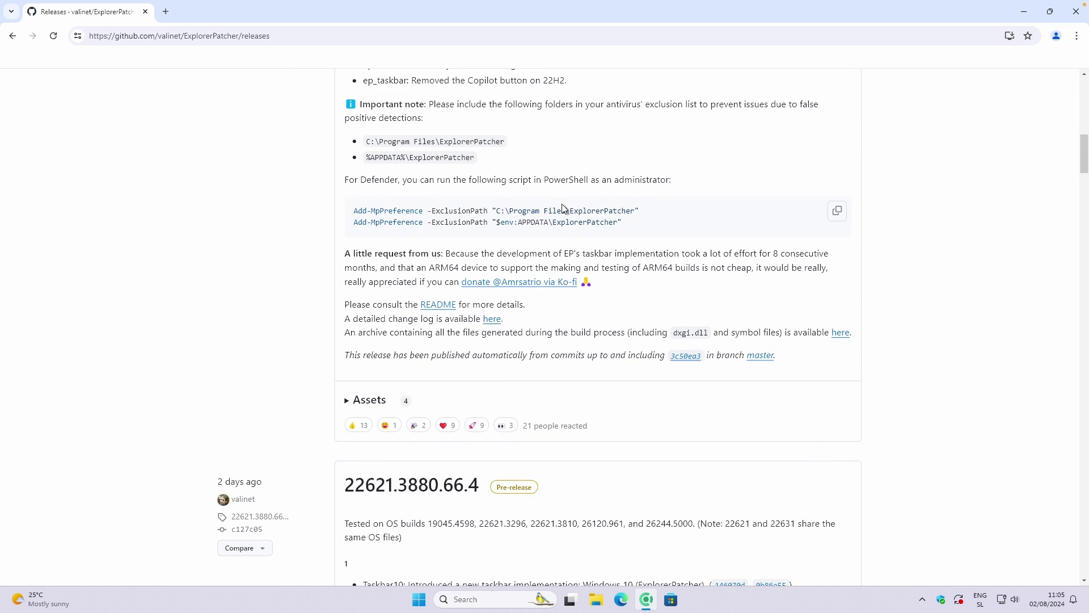
left_click(348, 401)
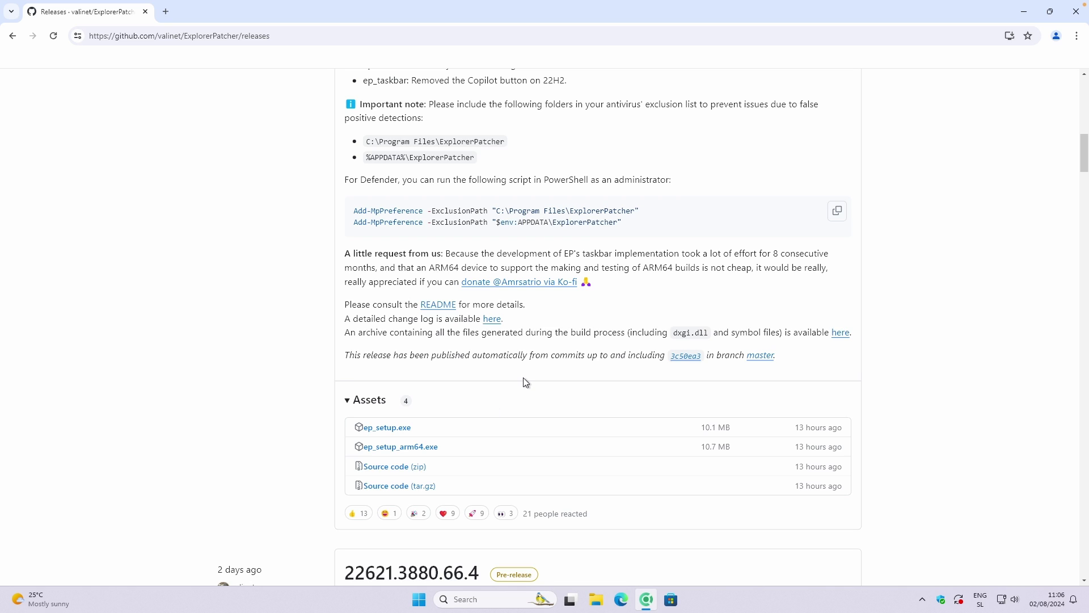
left_click(432, 447)
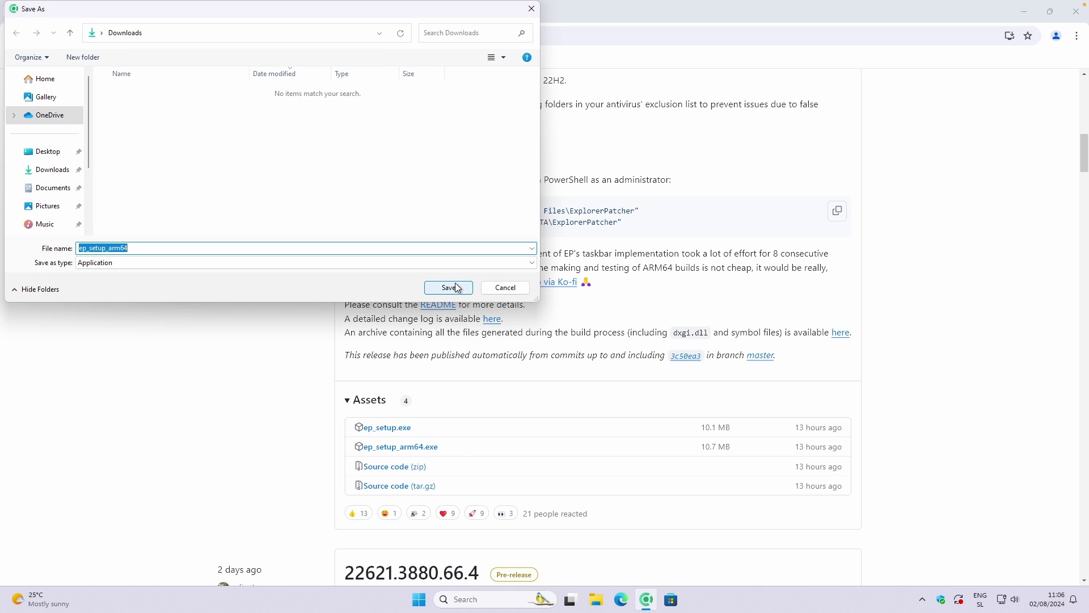
left_click(449, 287)
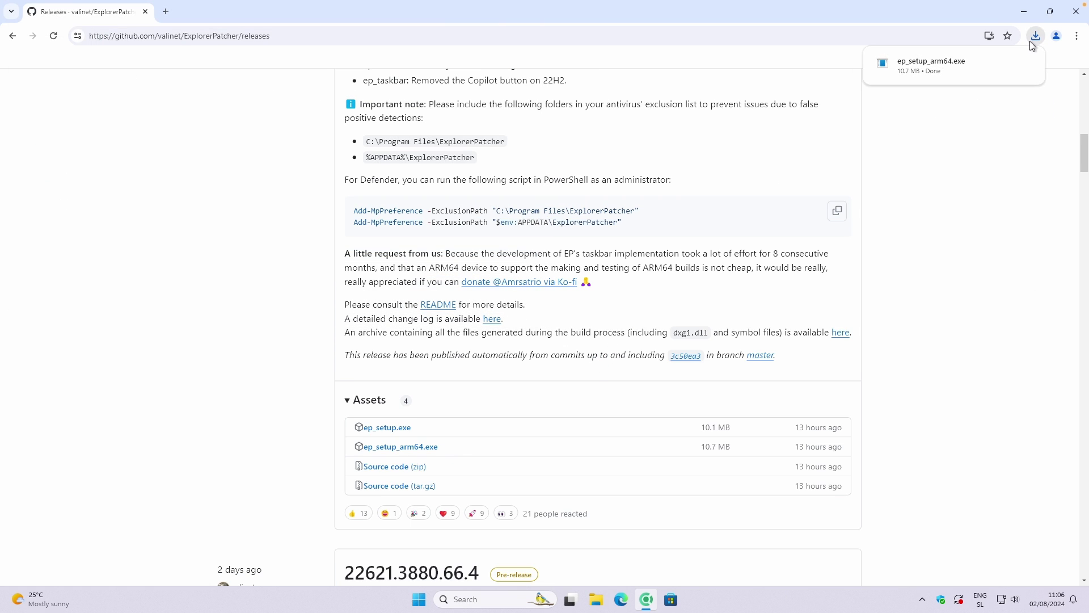
left_click(1005, 64)
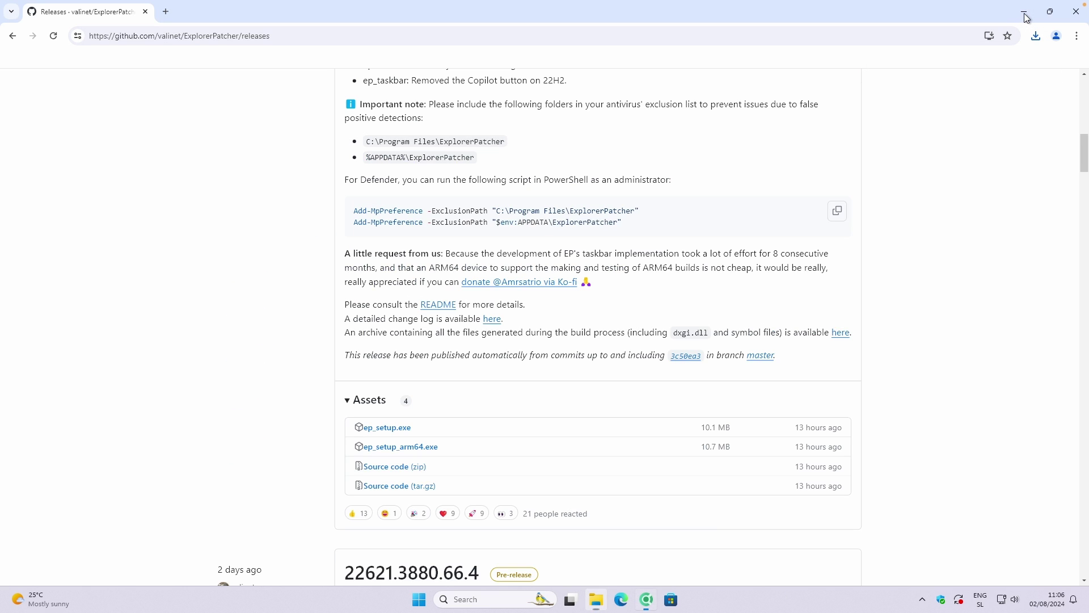
- Run ep_setup_arm64 from Downloads, using More info and Run anyway past the SmartScreen warning
left_click(1026, 14)
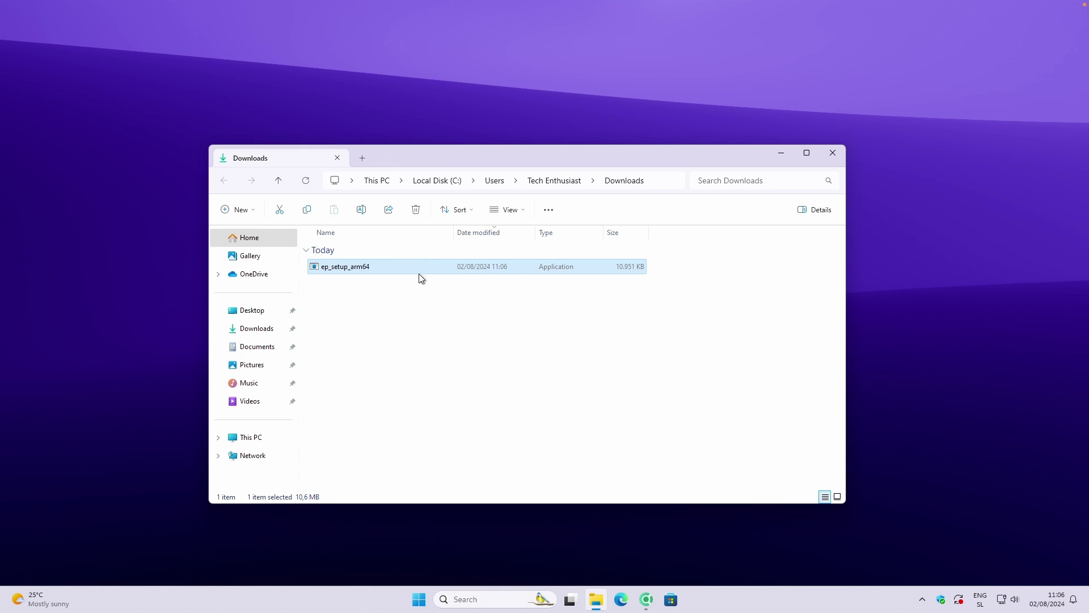
double_click(440, 268)
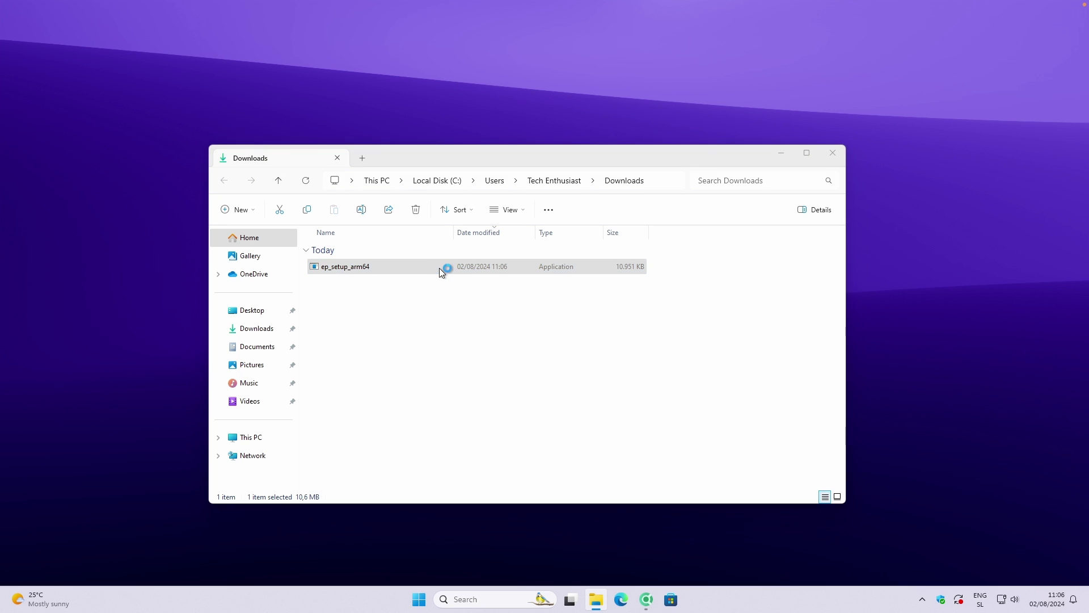
left_click(431, 216)
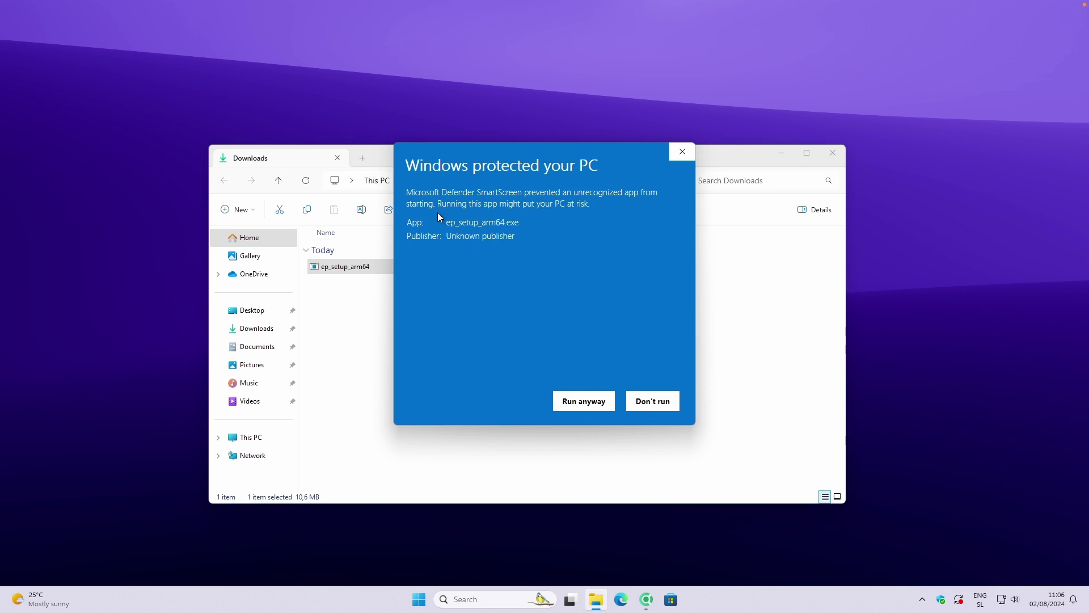
left_click_drag(409, 164, 597, 165)
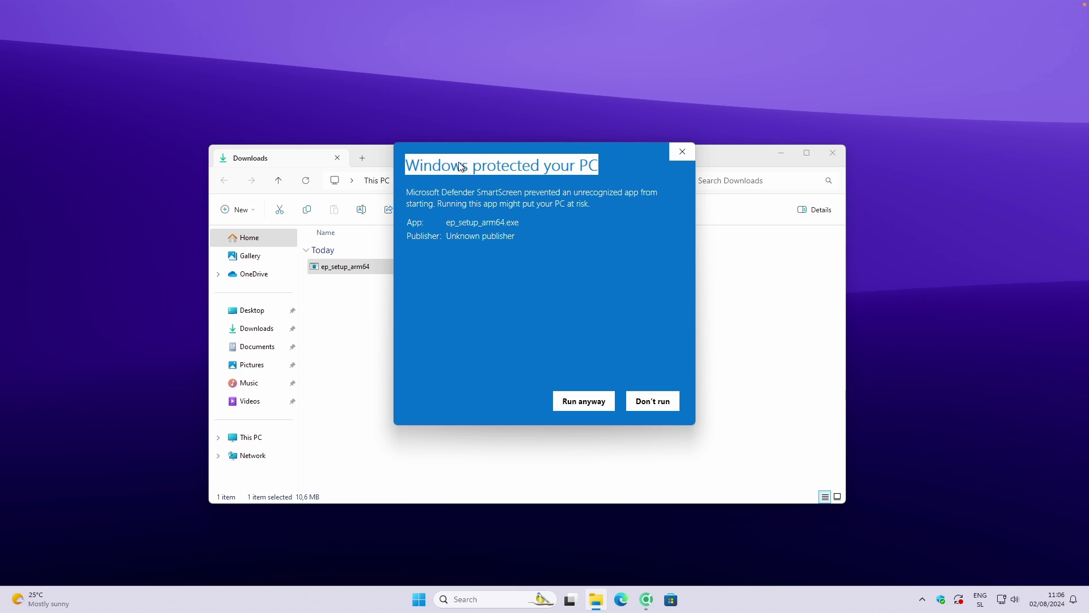
left_click(590, 406)
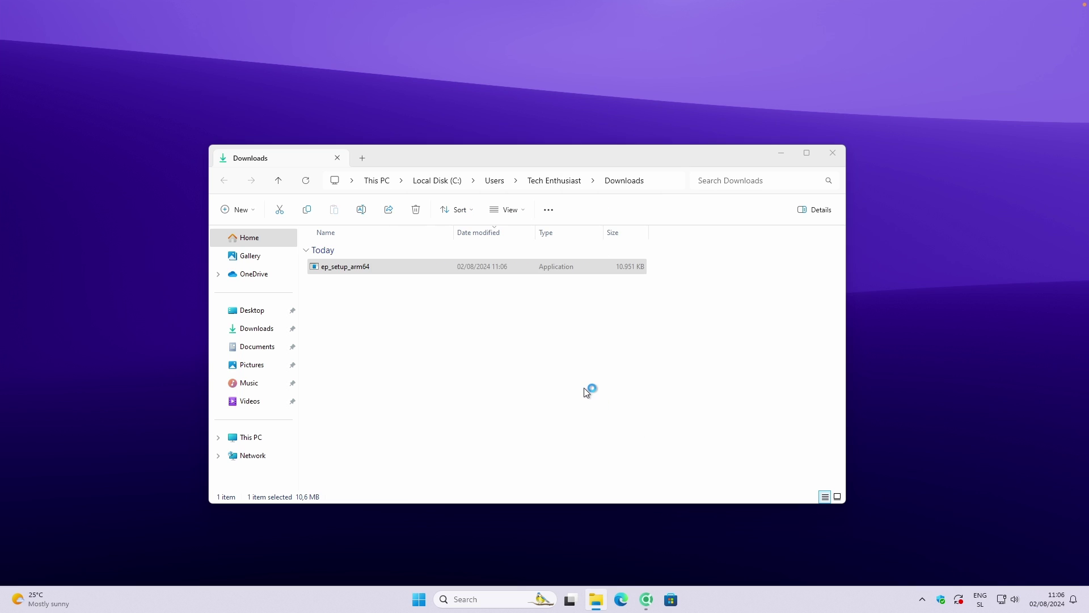
left_click(431, 216)
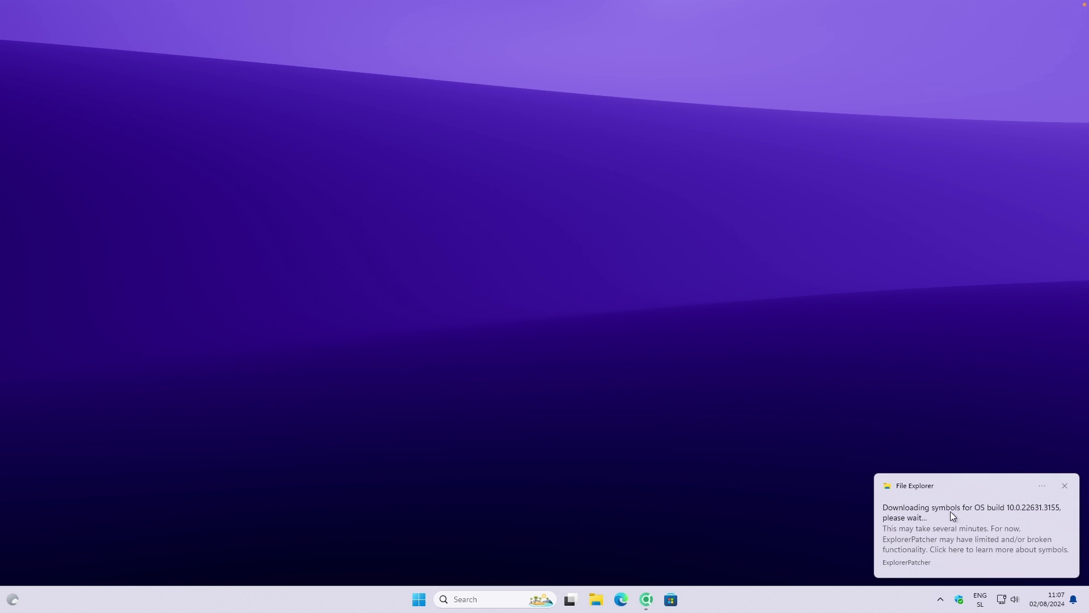
- Dismiss the ExplorerPatcher symbols notification and close the notifications and calendar panels
left_click(1047, 599)
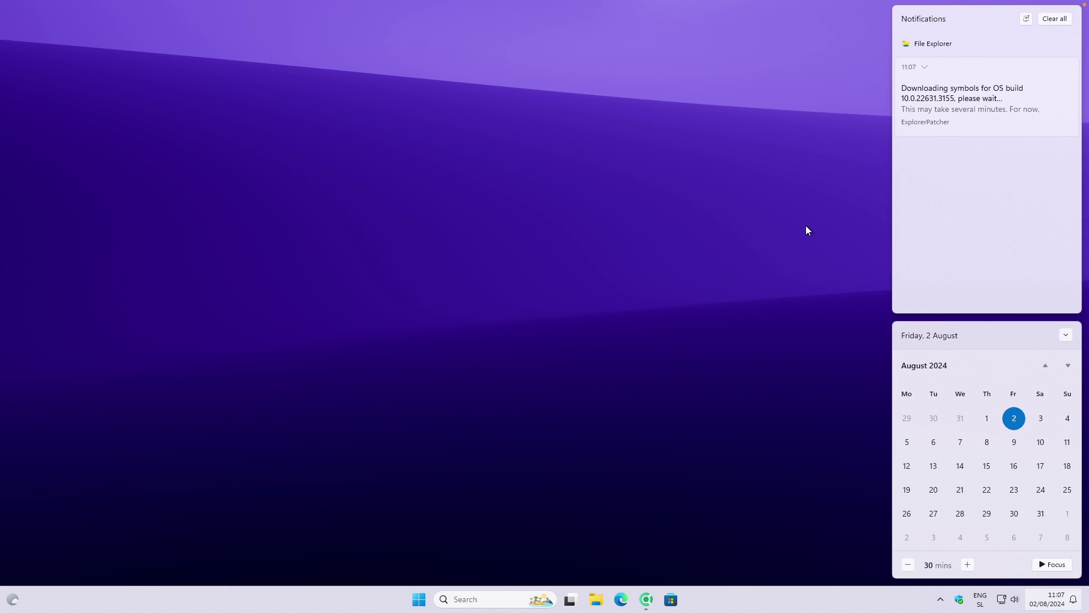
left_click(805, 225)
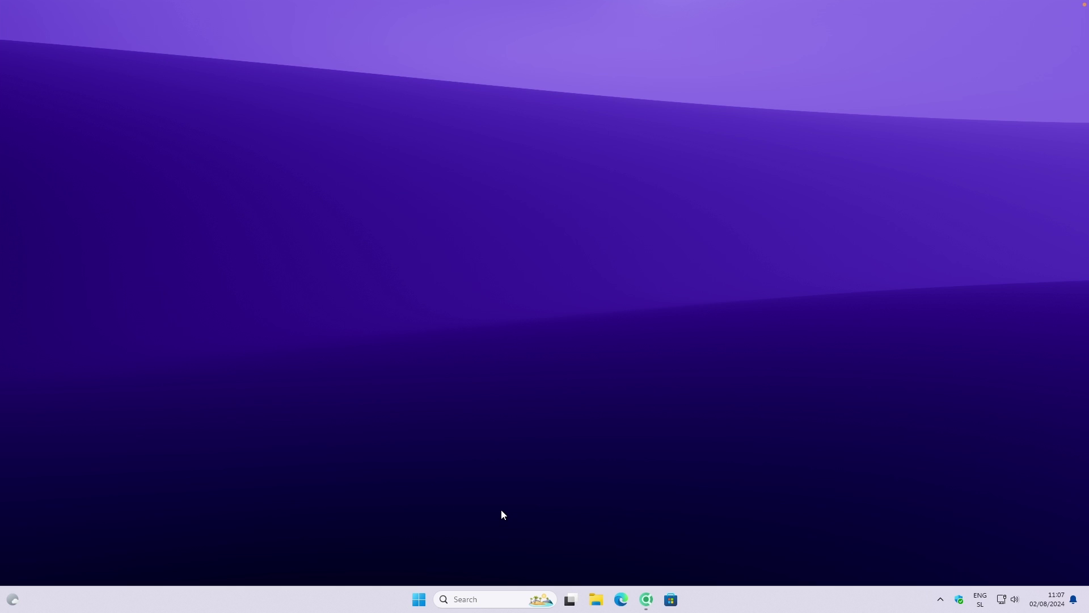
- Launch Properties (ExplorerPatcher) from the Start menu's All apps list under P
left_click(419, 599)
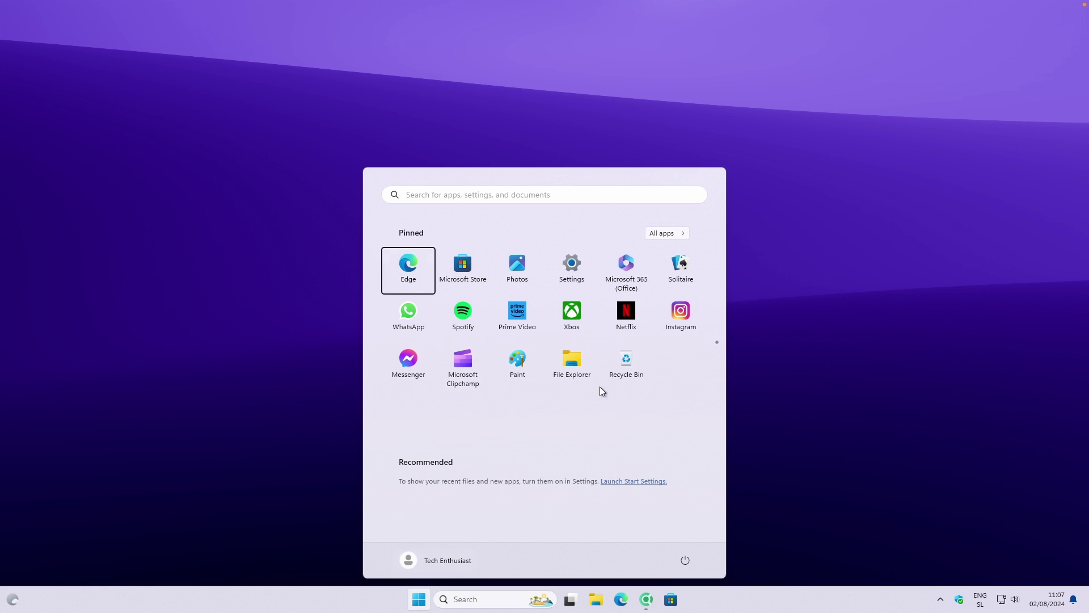
left_click(661, 234)
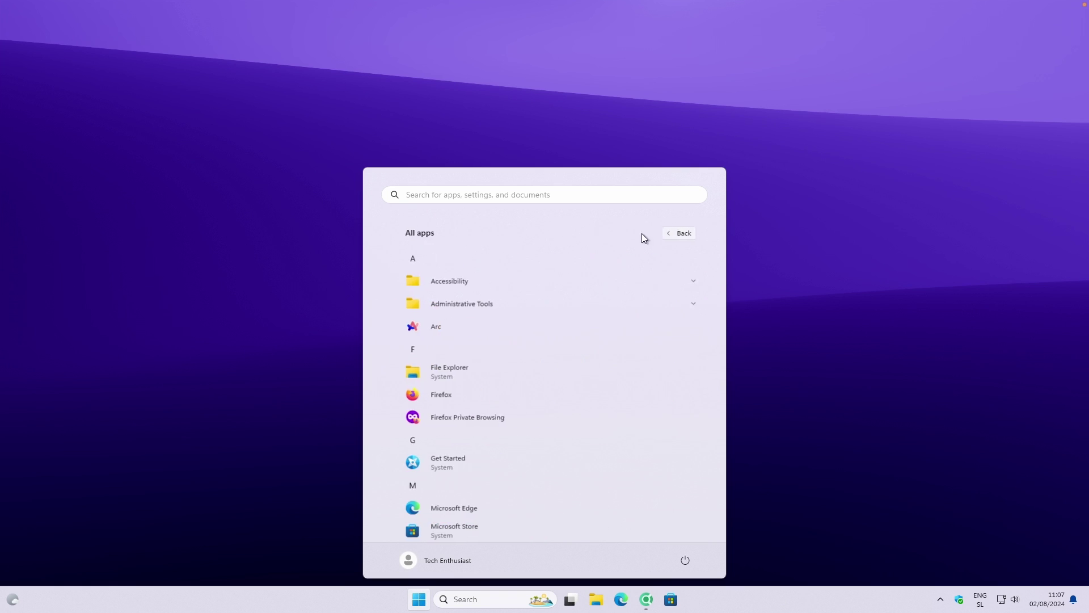
scroll(491, 294, "down", 5)
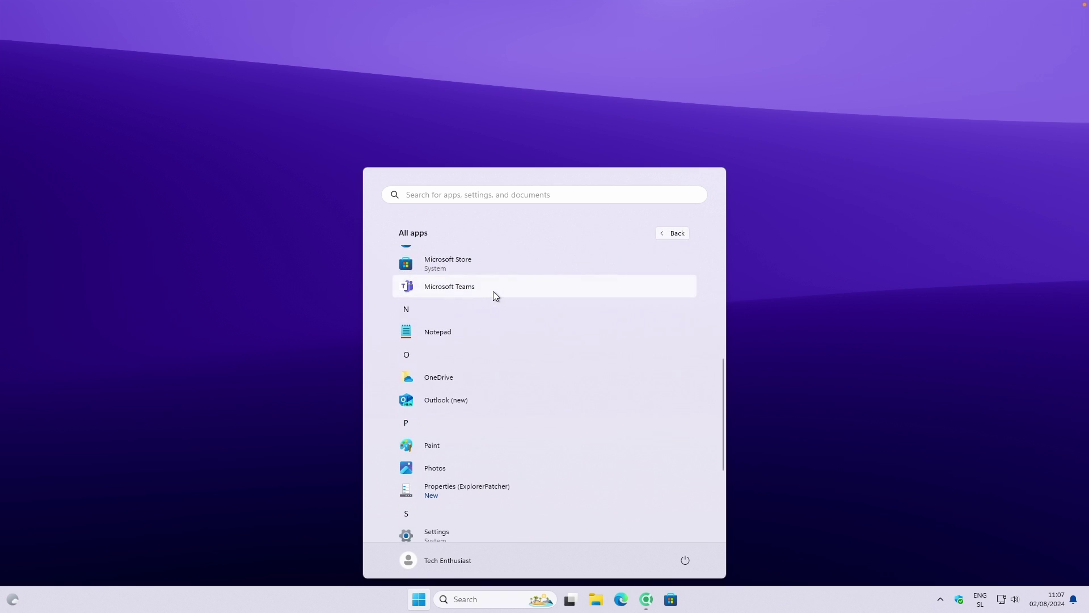
scroll(491, 295, "down", 3)
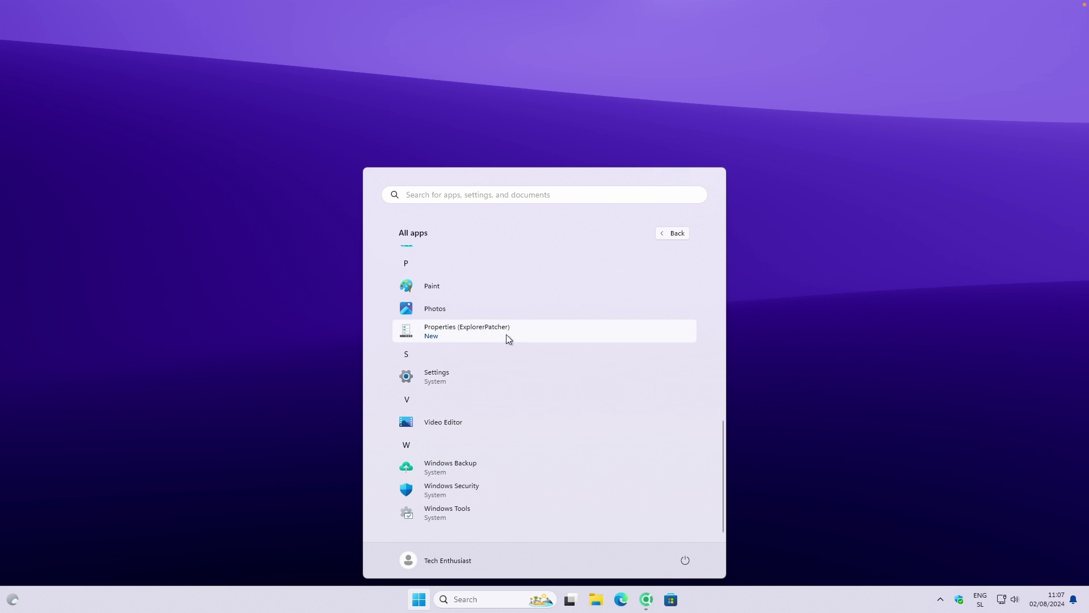
left_click(447, 335)
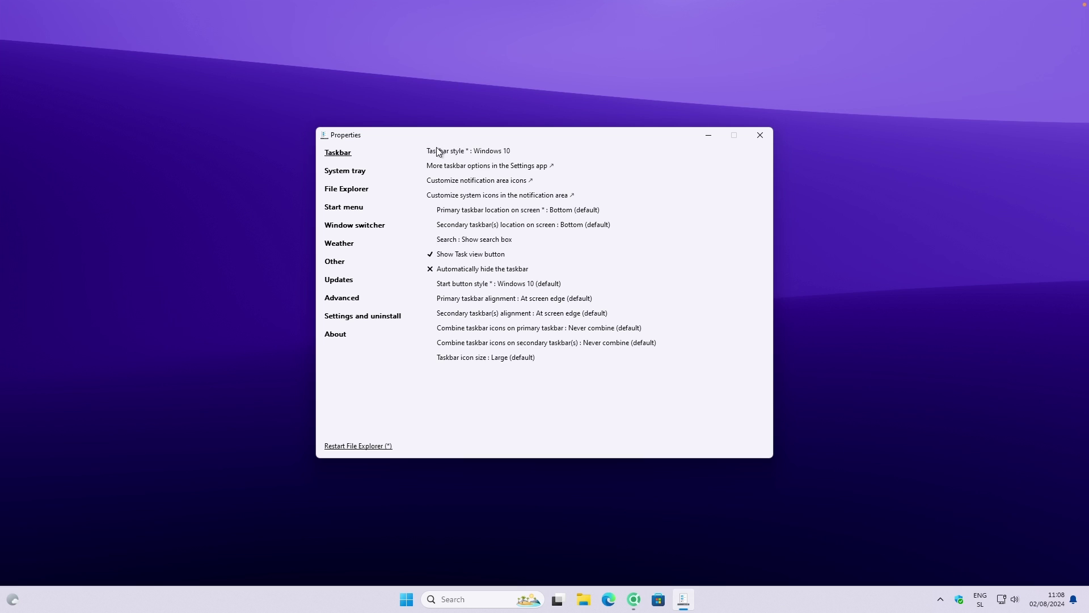
- Choose Windows 10 (ExplorerPatcher) as the taskbar style and restart File Explorer to apply it
left_click(503, 151)
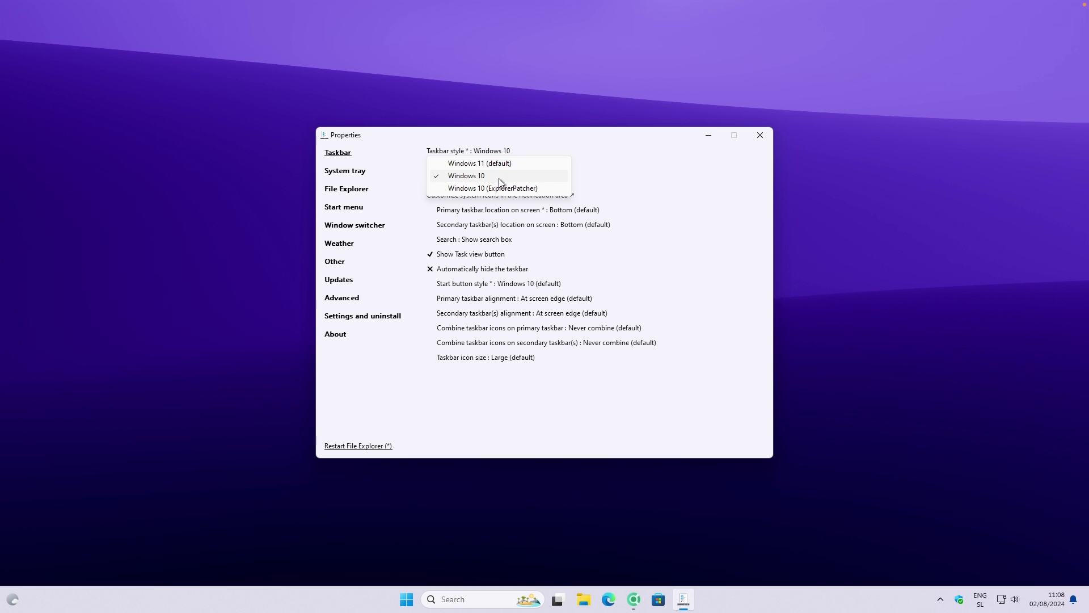
left_click(536, 189)
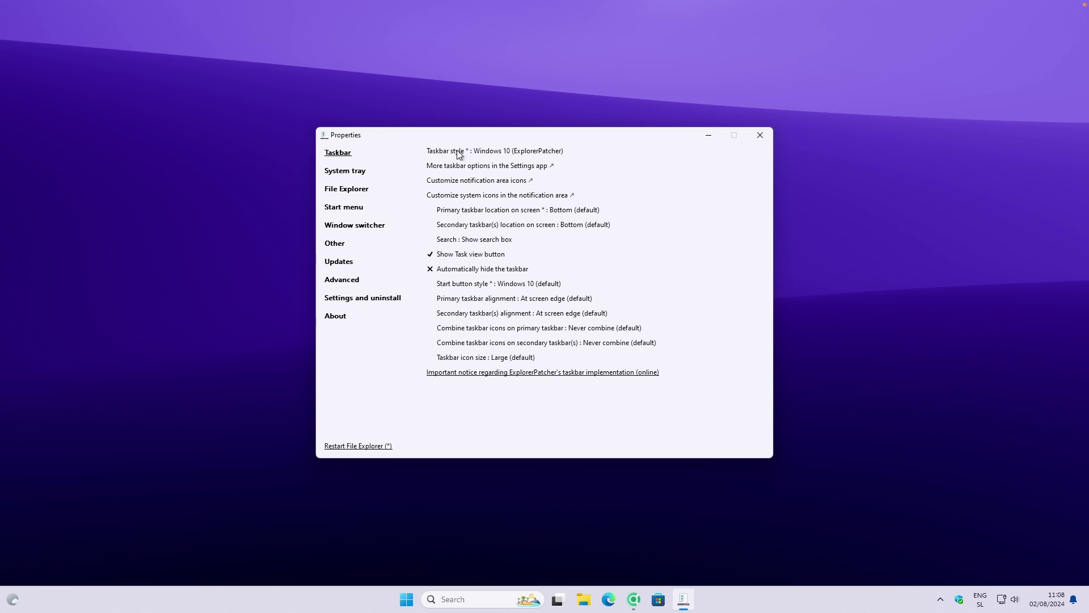
left_click(358, 446)
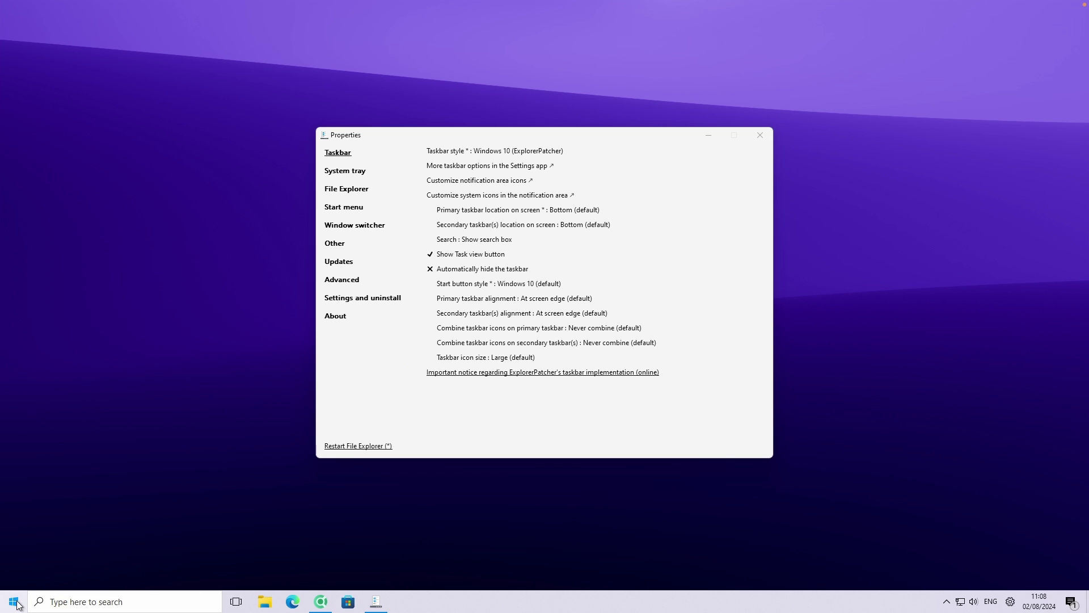
- Set the Start menu position to At screen edge and confirm it opens at the left edge
left_click(19, 603)
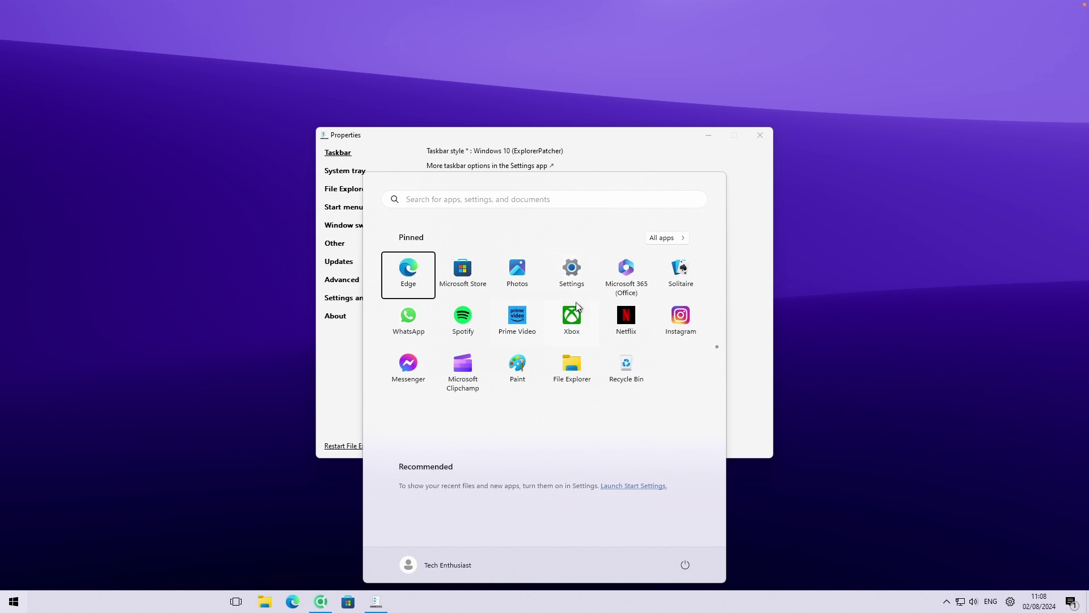
left_click(752, 315)
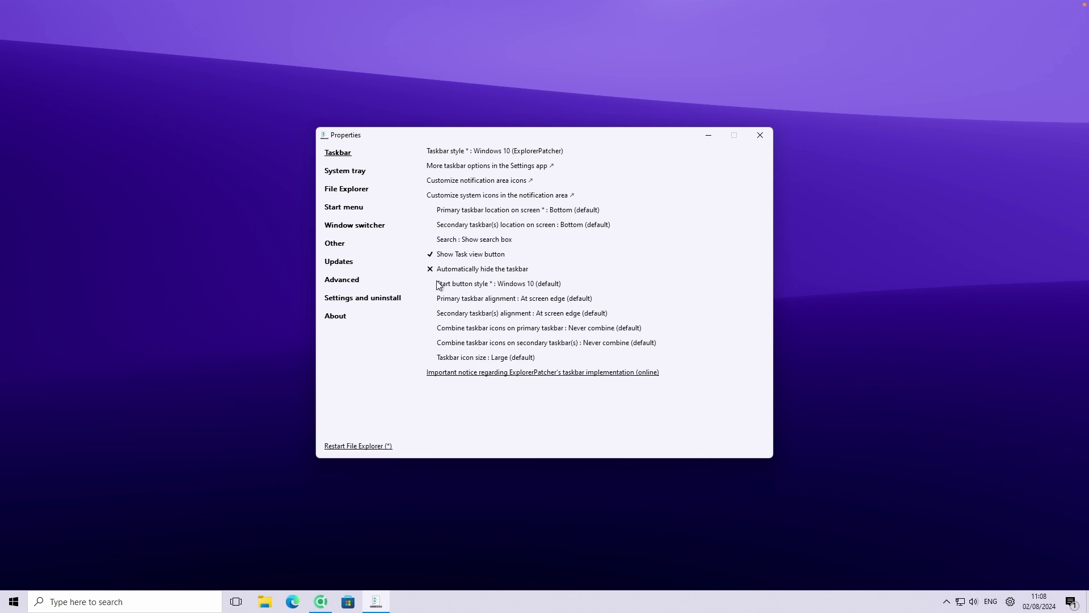
left_click(347, 209)
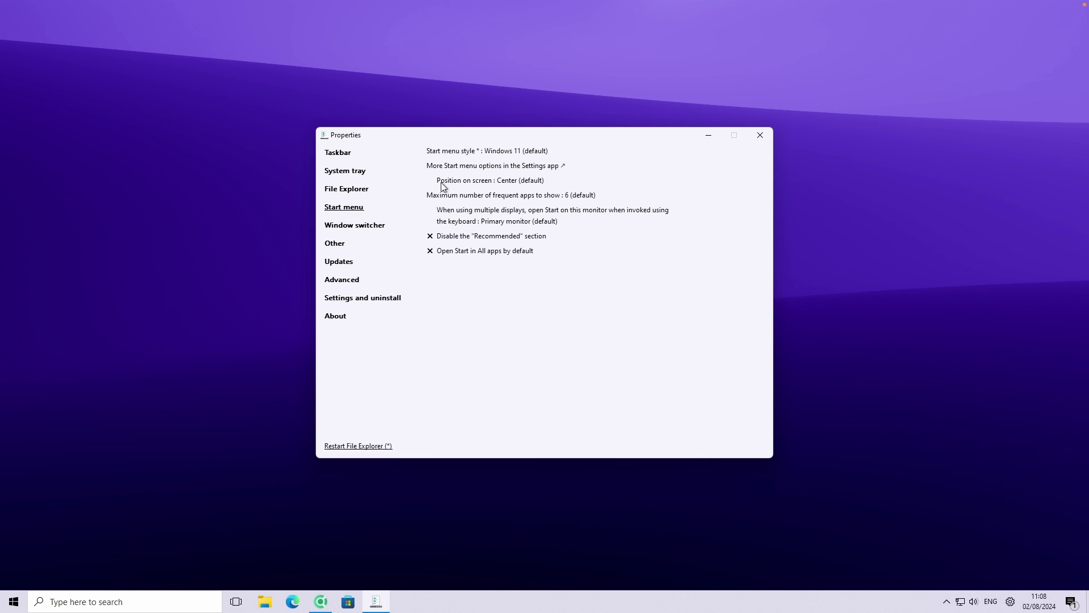
left_click(505, 184)
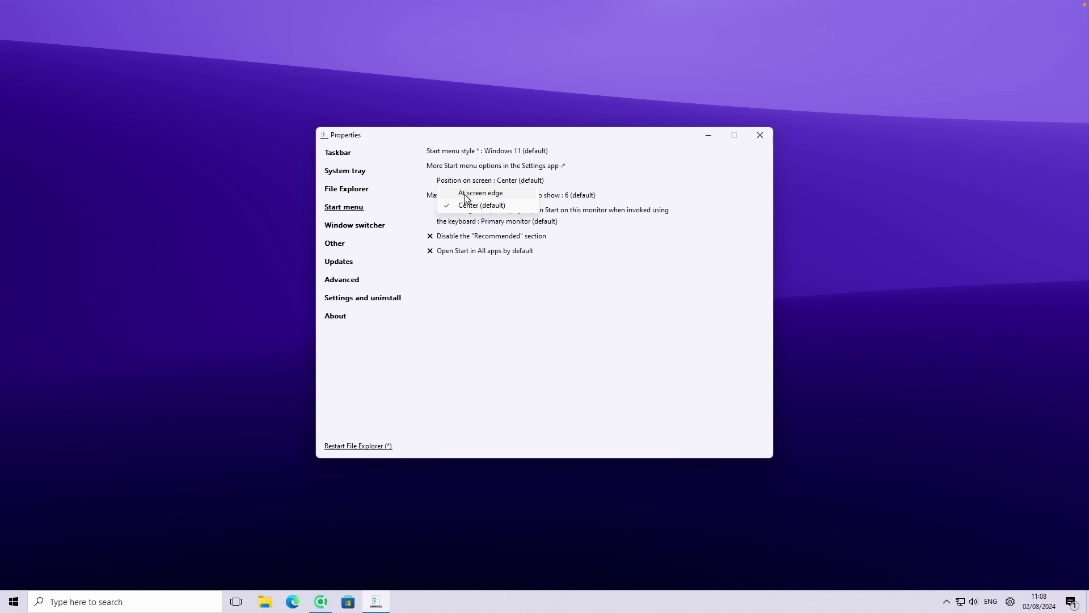
left_click(478, 194)
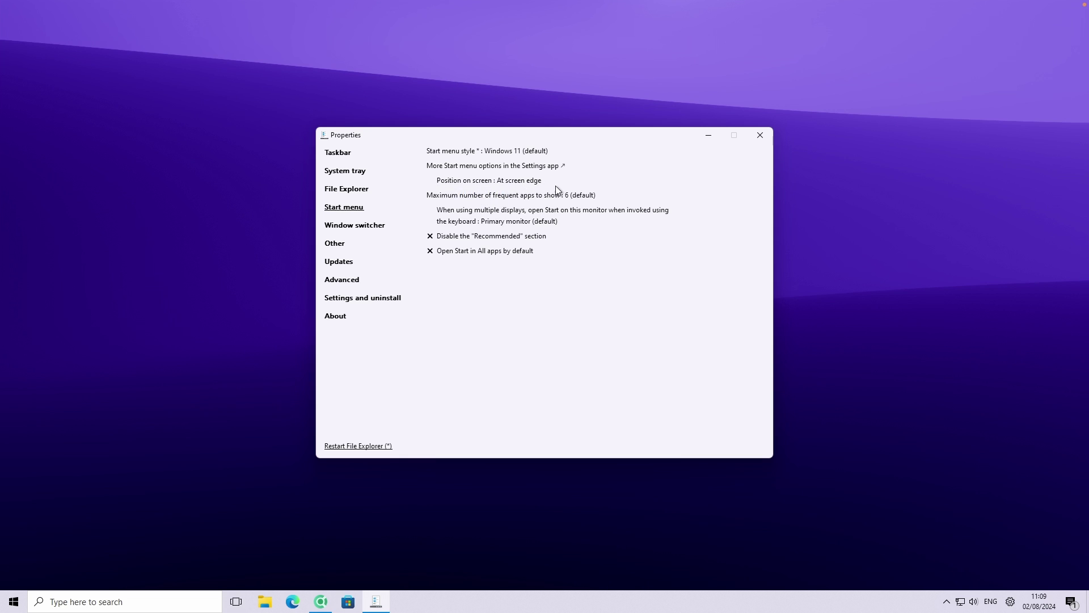
left_click(13, 602)
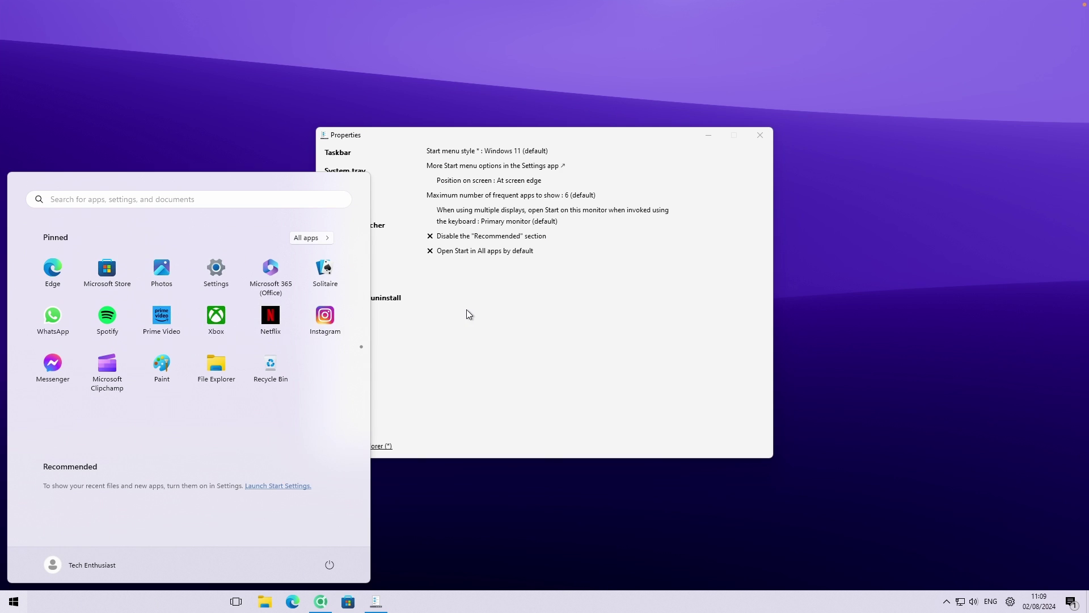
left_click(510, 298)
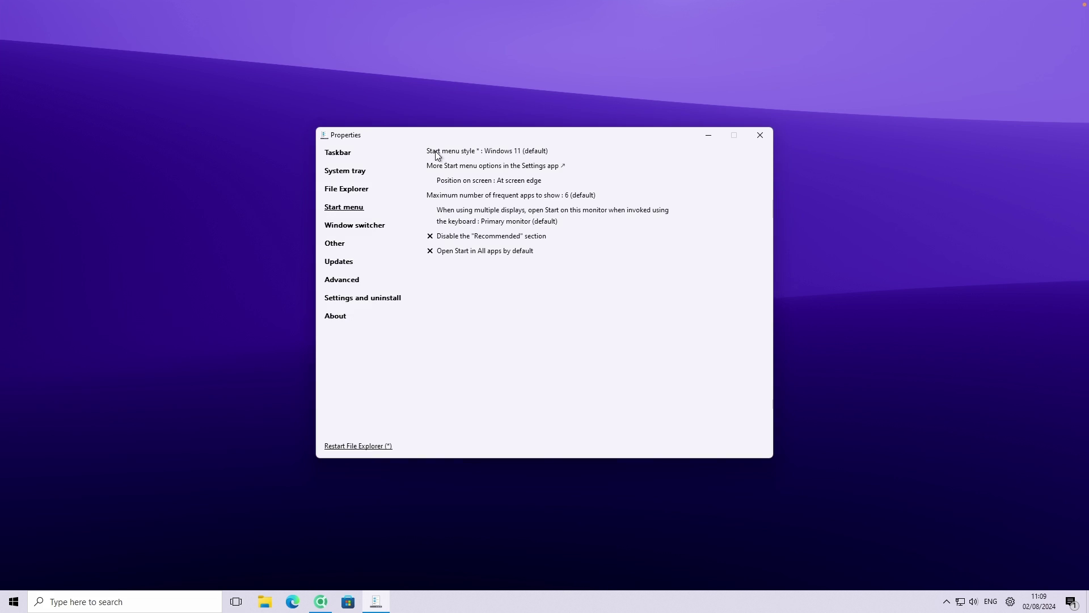
- Set the Start menu style to Windows 10 and restart File Explorer to see the new menu
left_click(518, 152)
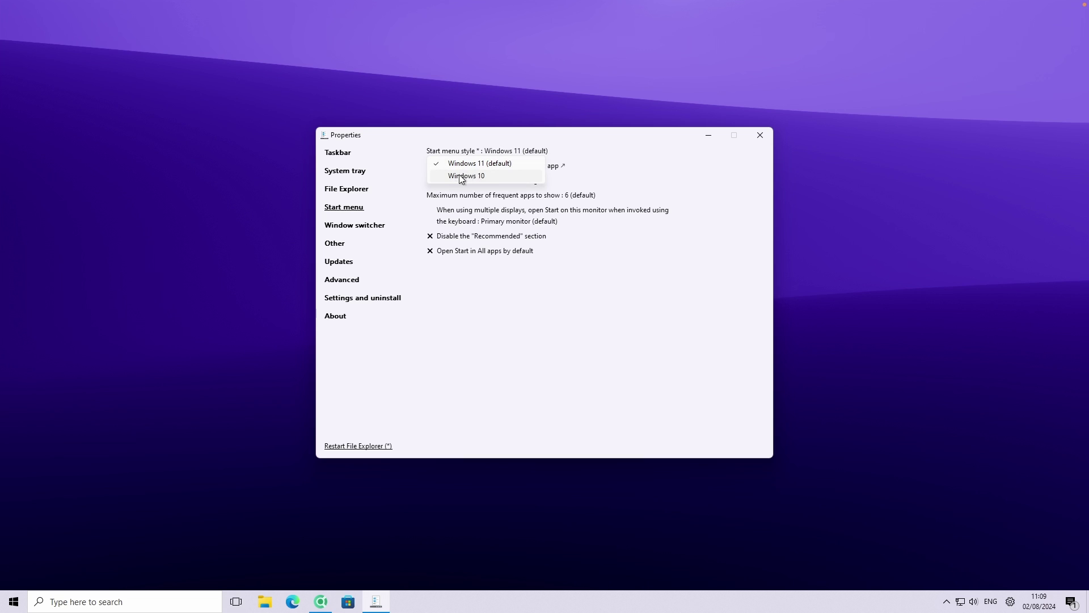
left_click(481, 177)
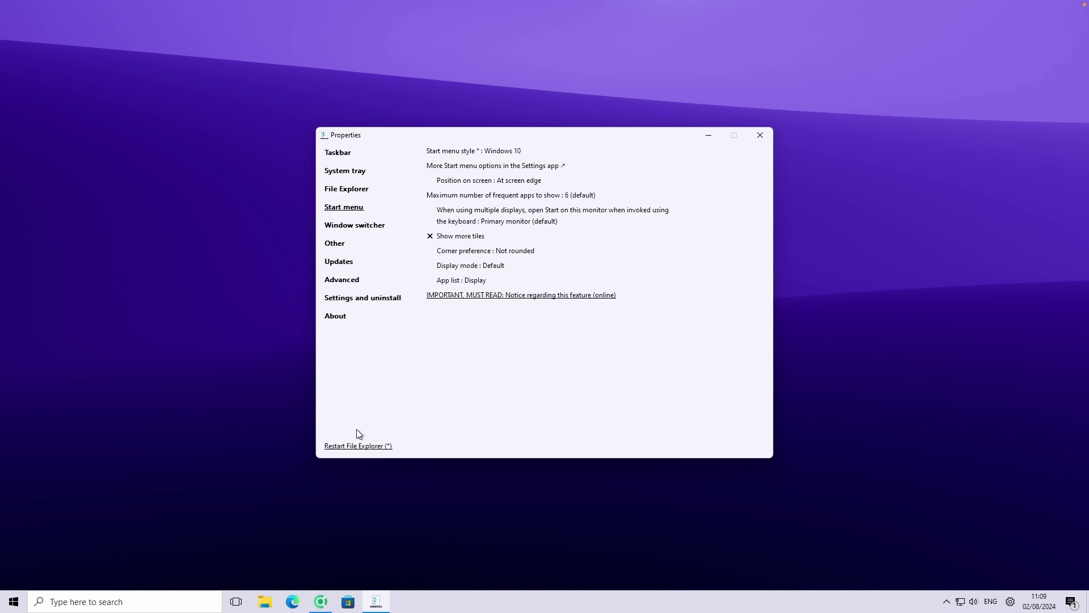
left_click(358, 446)
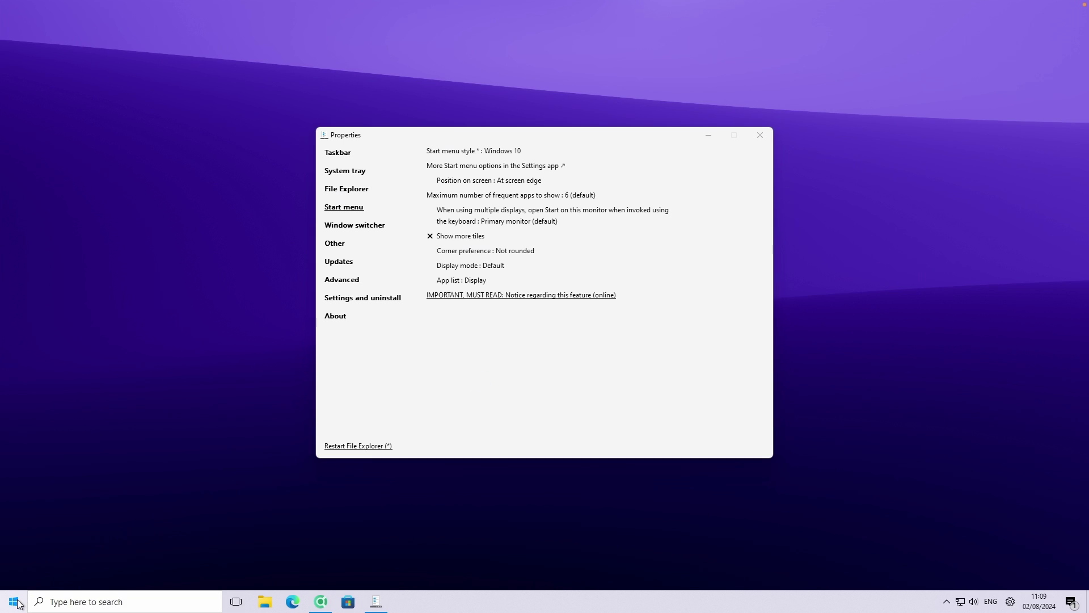
left_click(13, 602)
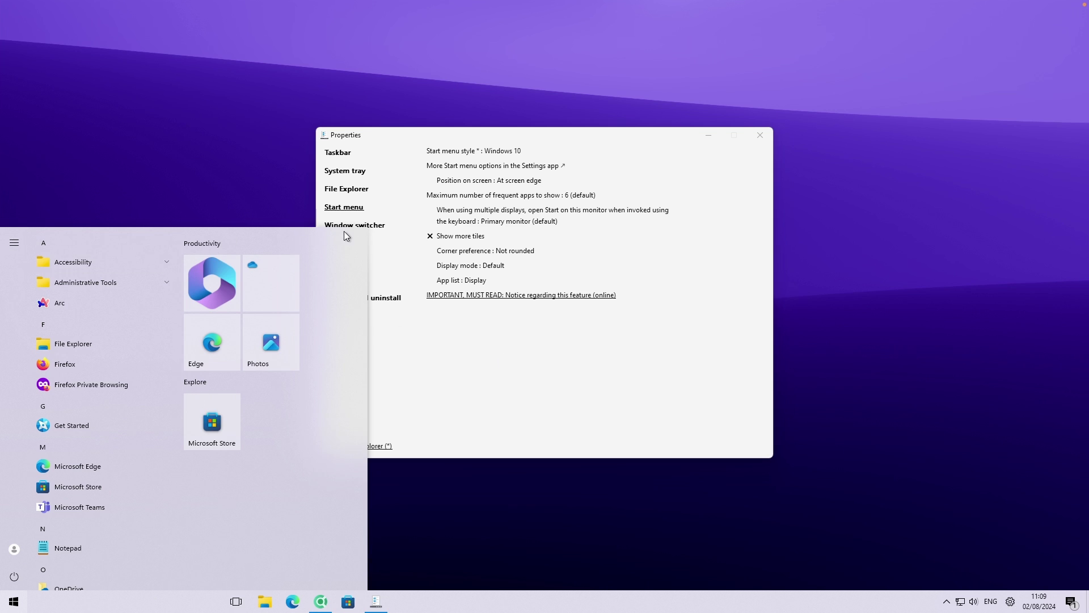
- Set Corner preference to Rounded corners, floating menu and check the Start menu
left_click(472, 254)
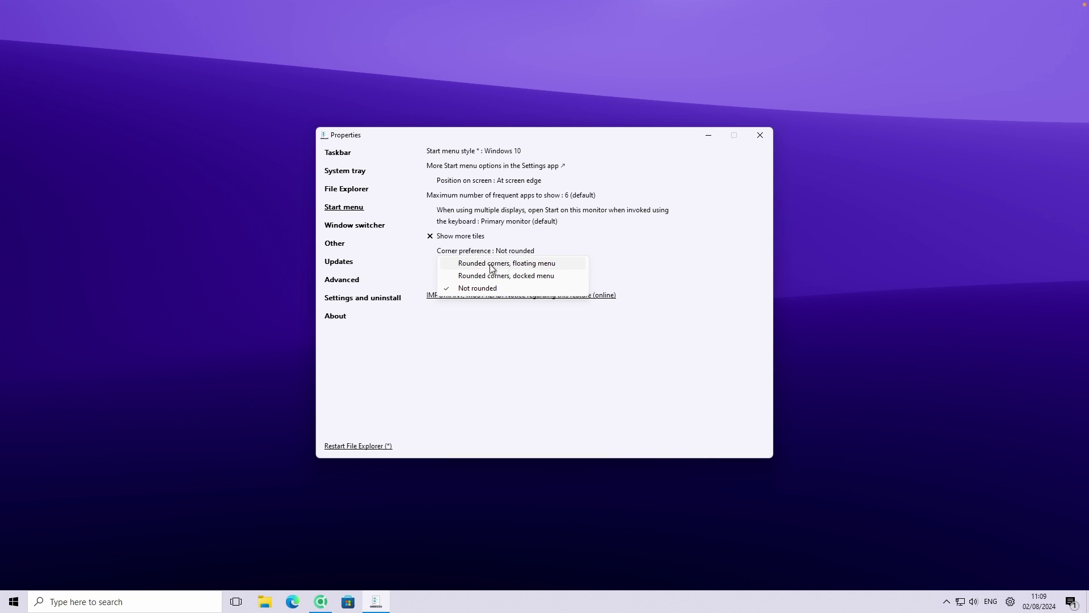
left_click(543, 264)
left_click(15, 600)
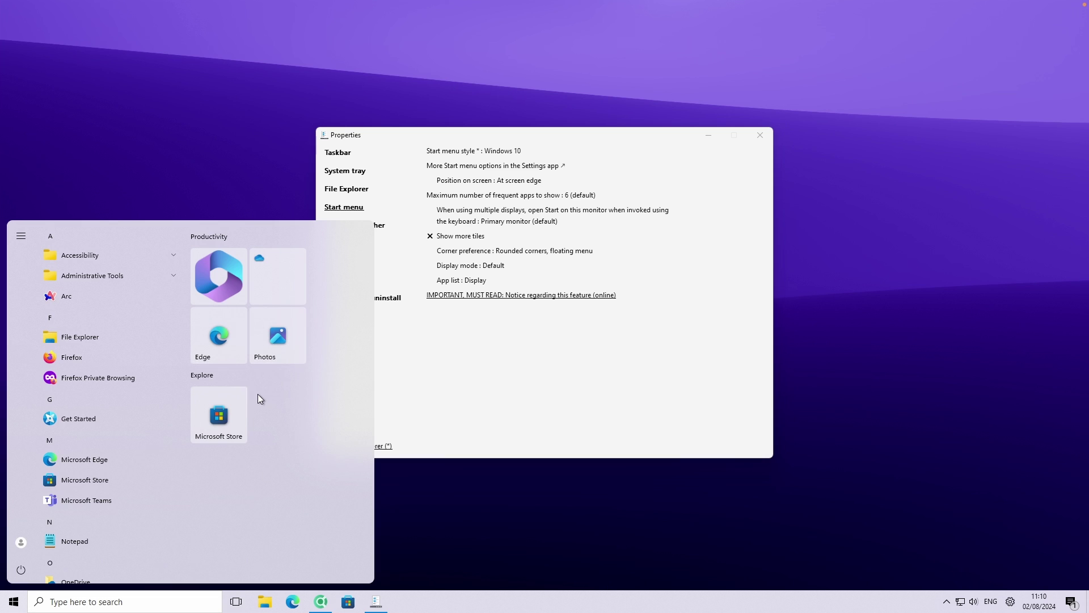
left_click(569, 338)
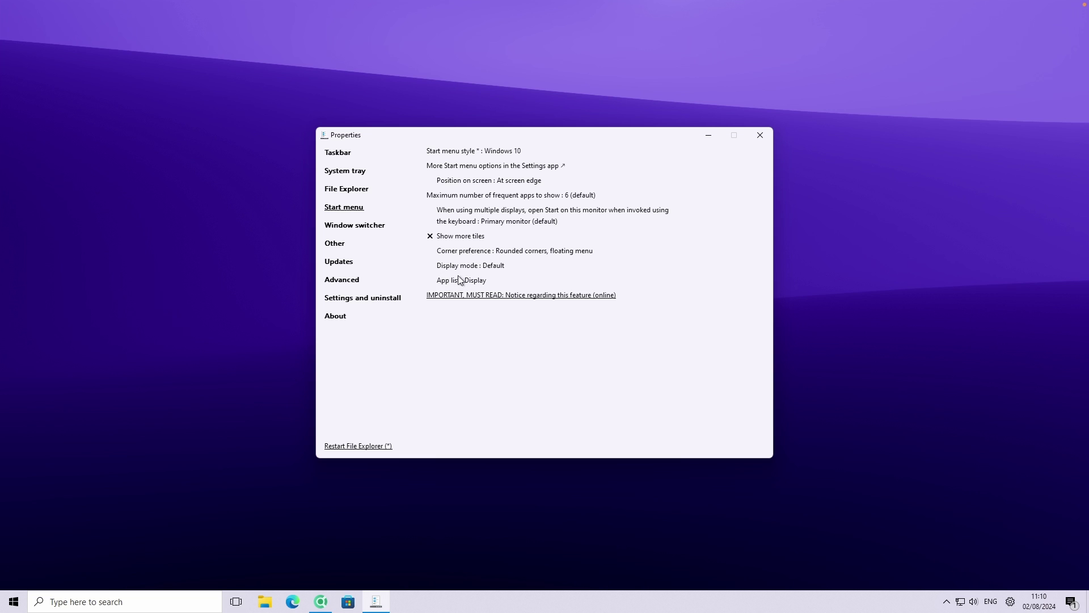
- Keep the App list on Display, decline the registry permission prompt, and view Start
left_click(479, 284)
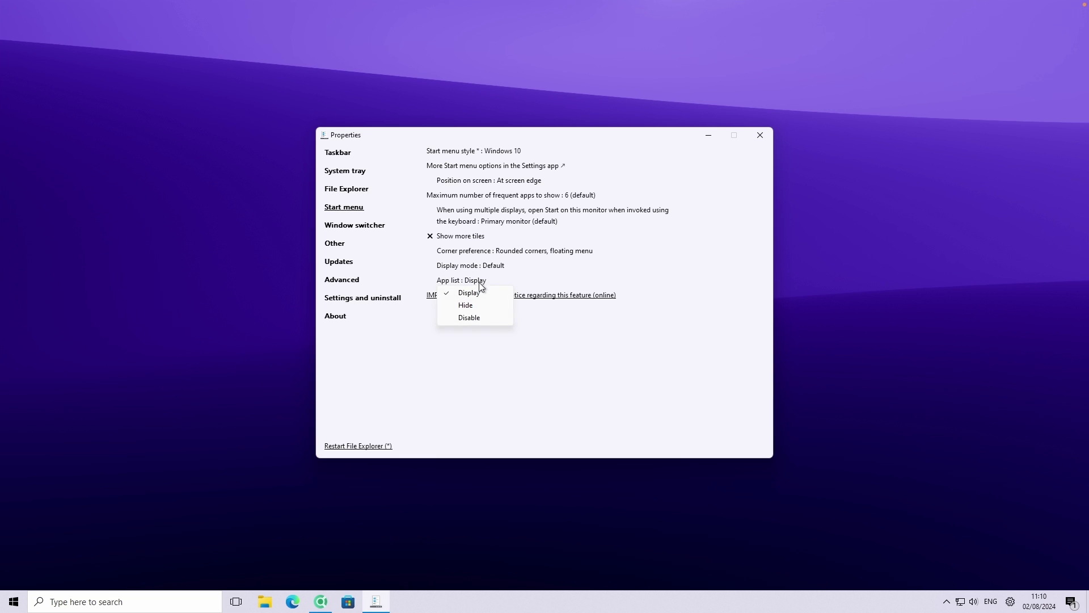
left_click(479, 293)
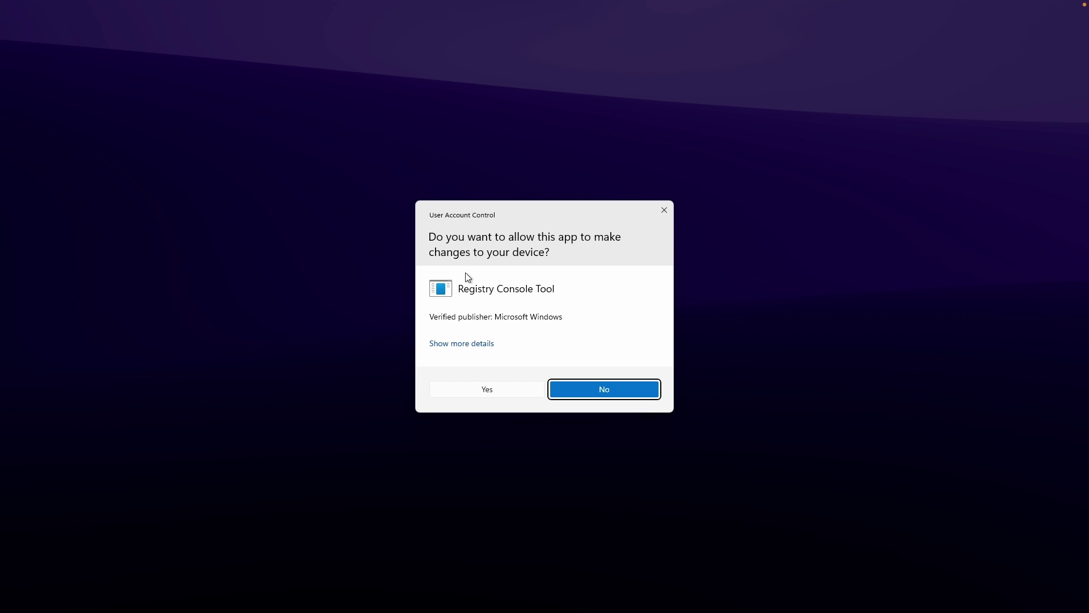
left_click(502, 387)
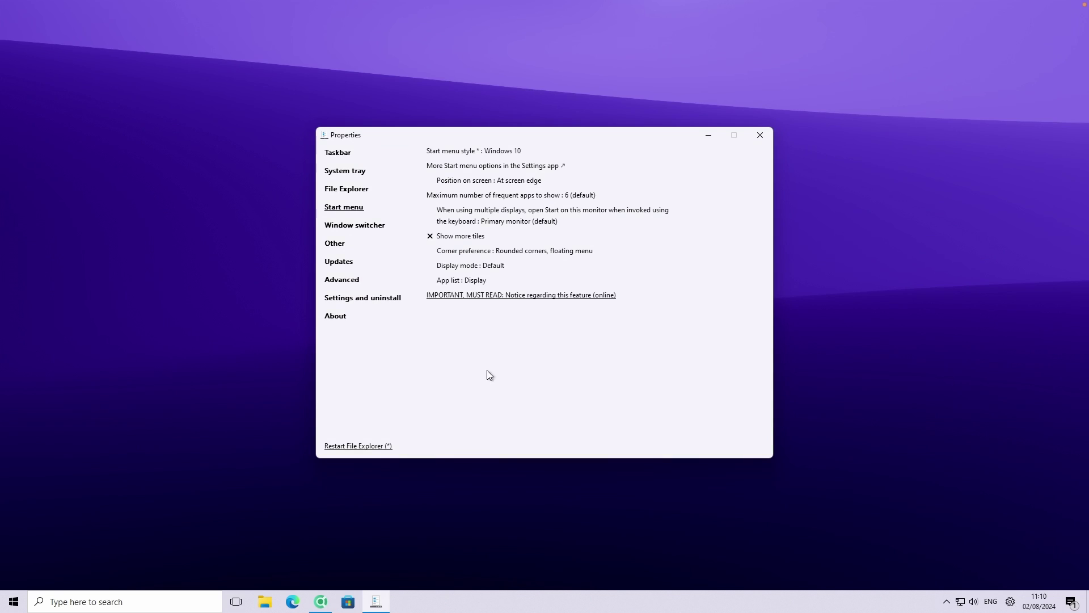
left_click(13, 602)
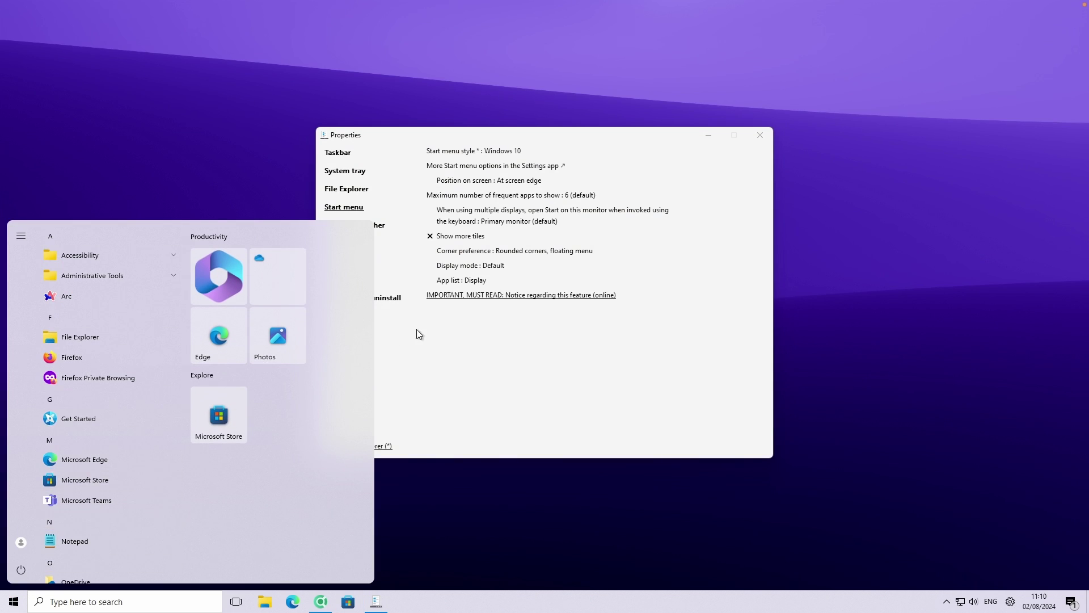
- Set the Start menu App list to Hide, declining the permission prompt
left_click(475, 280)
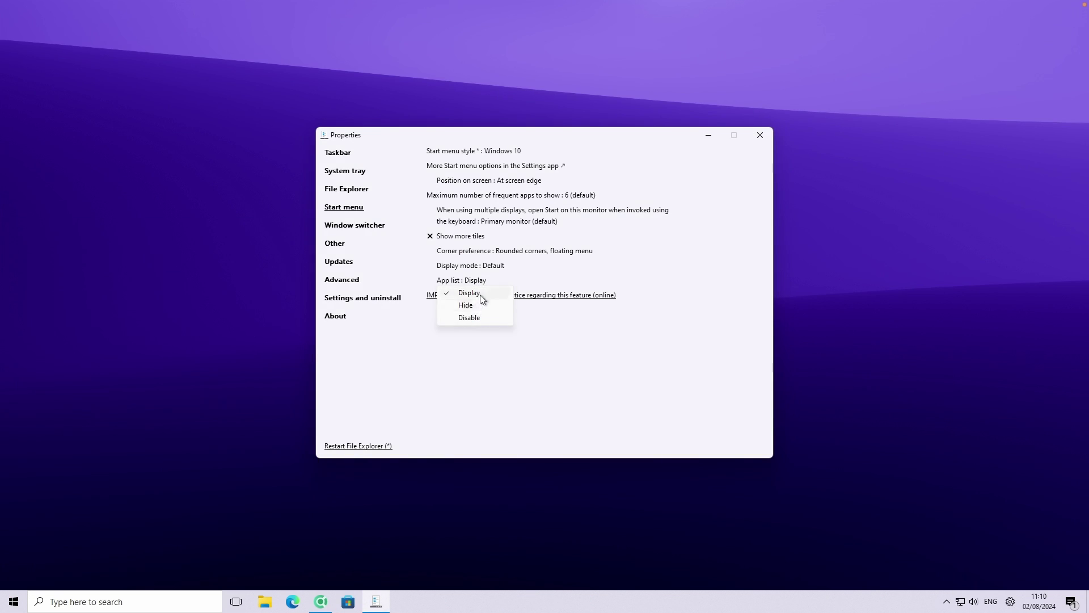
left_click(476, 304)
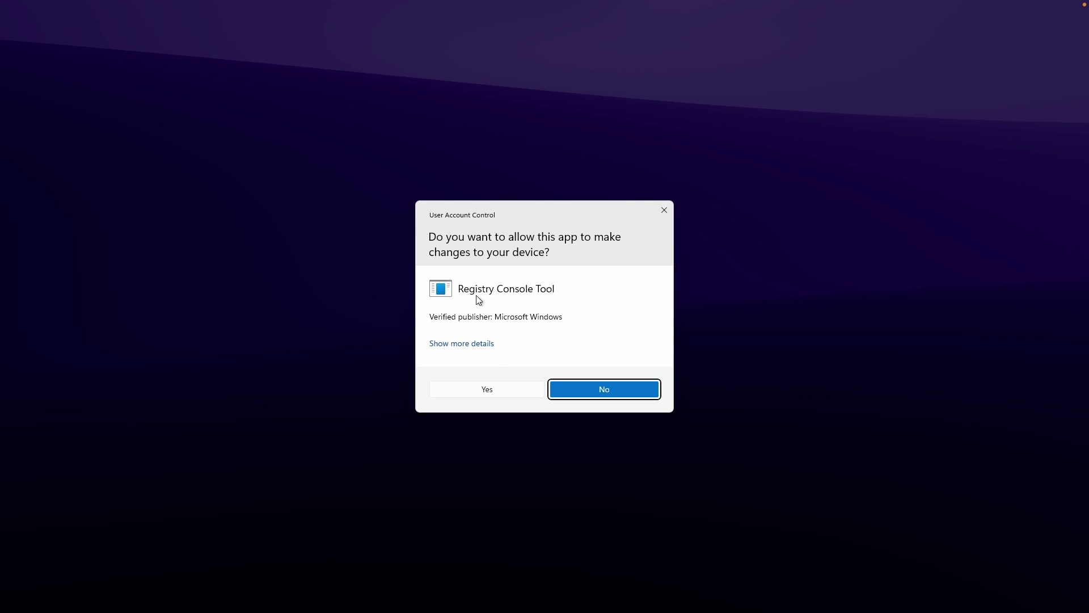
left_click(495, 390)
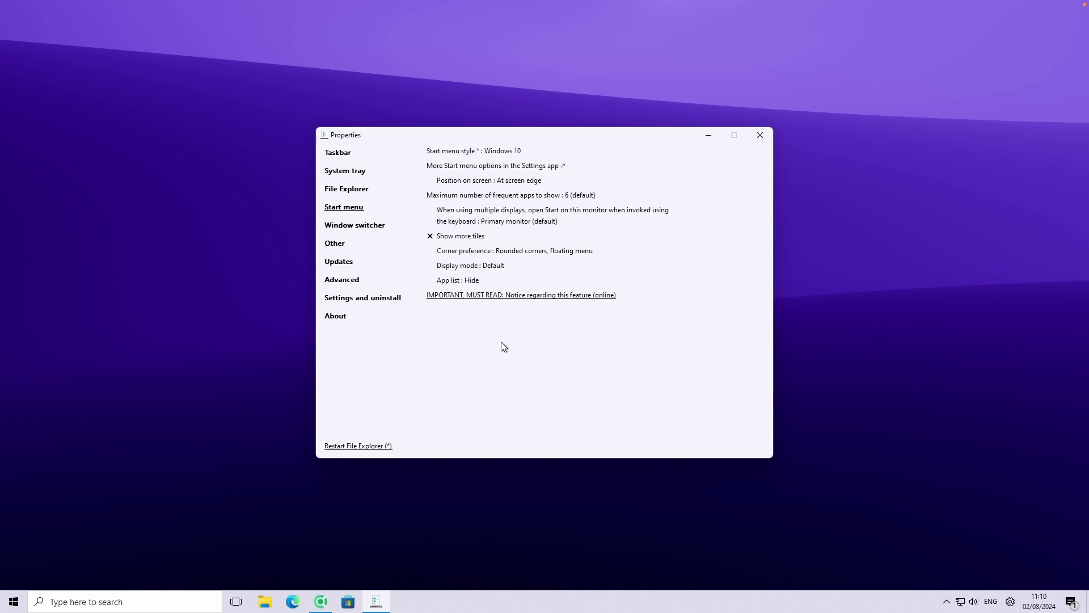
left_click(14, 601)
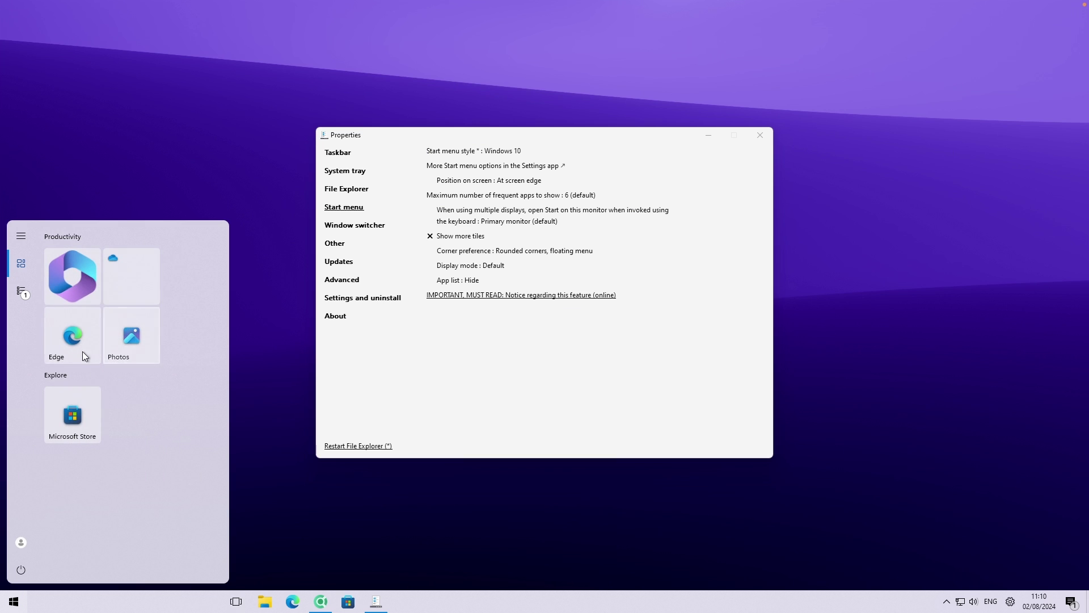
- Check the Start menu's alphabetical app list, then close Start
left_click(20, 295)
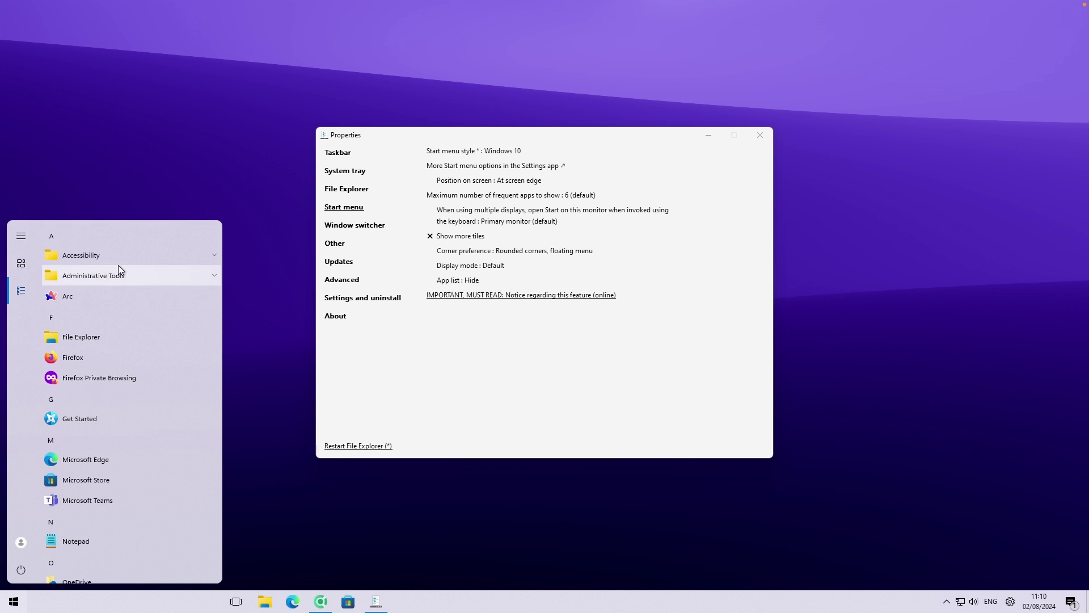
scroll(125, 426, "down", 5)
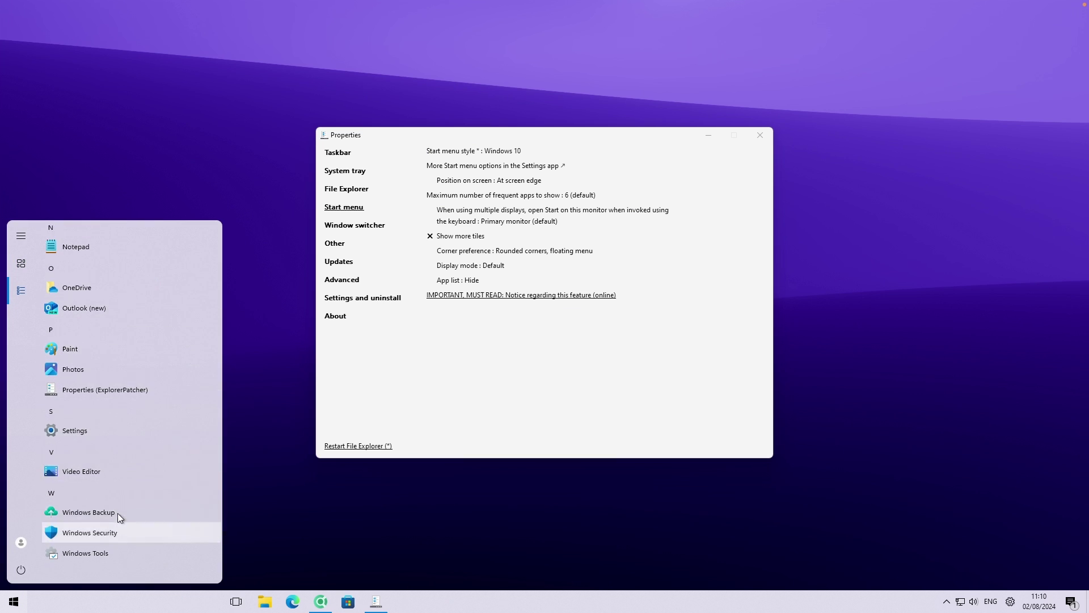
scroll(117, 512, "up", 5)
left_click(555, 375)
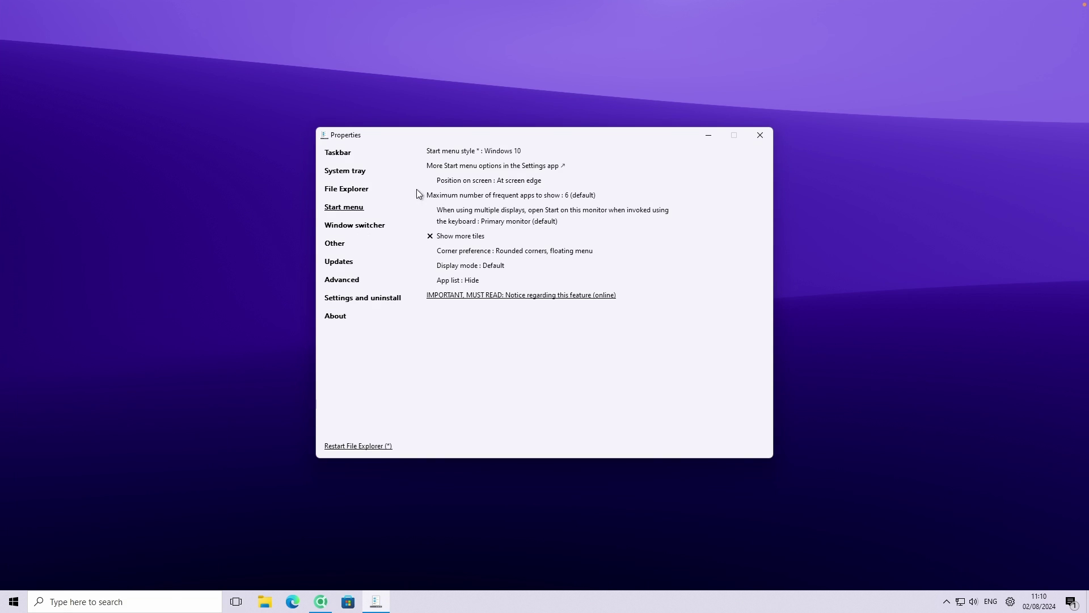
- In the Taskbar settings, set the Start button style to Windows 11
left_click(357, 193)
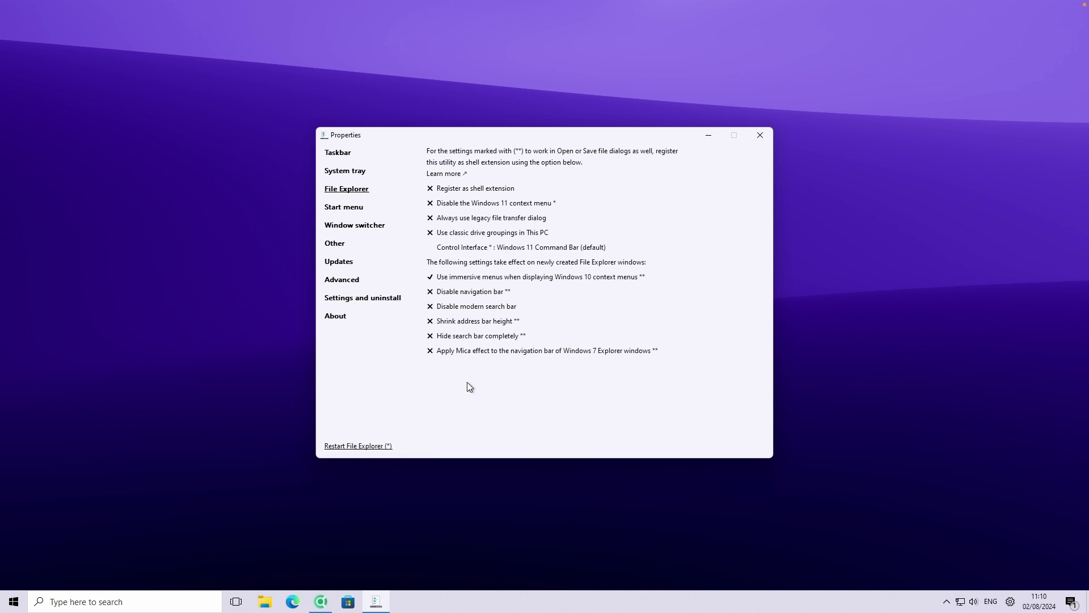
left_click(344, 155)
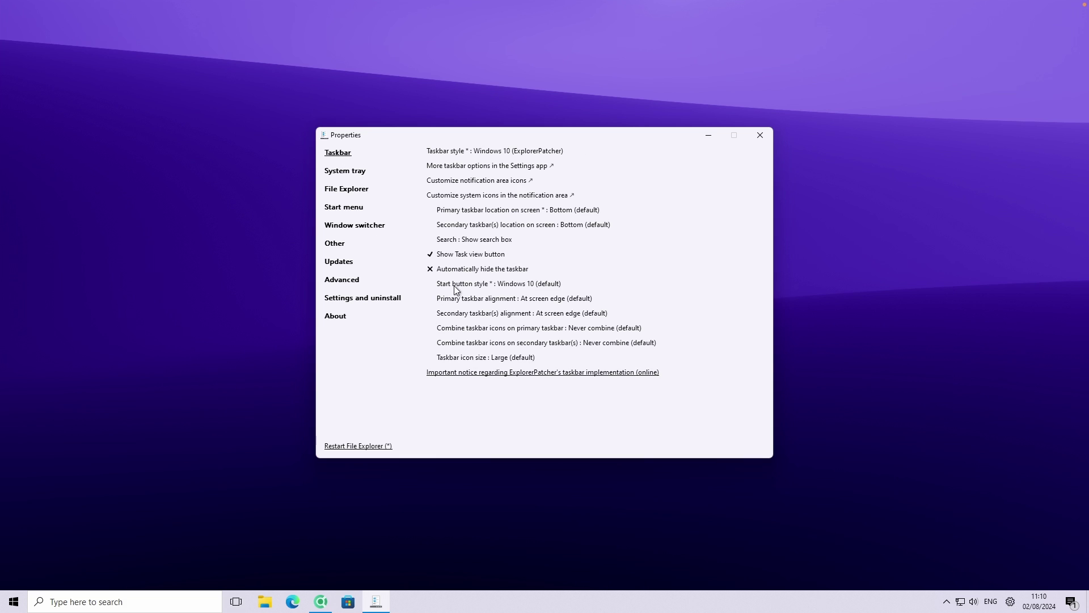
left_click(506, 287)
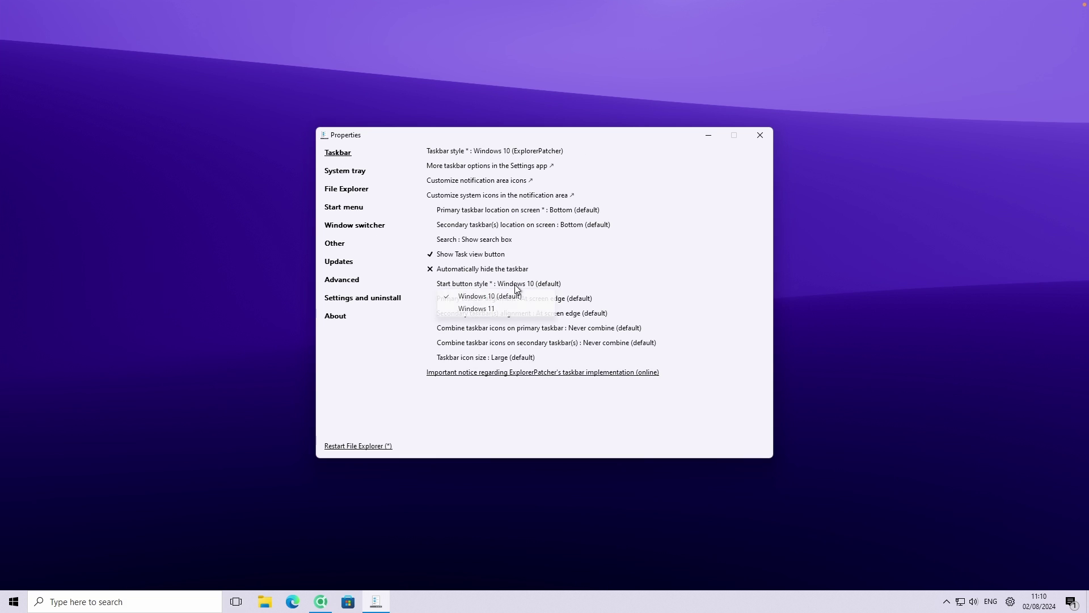
left_click(499, 310)
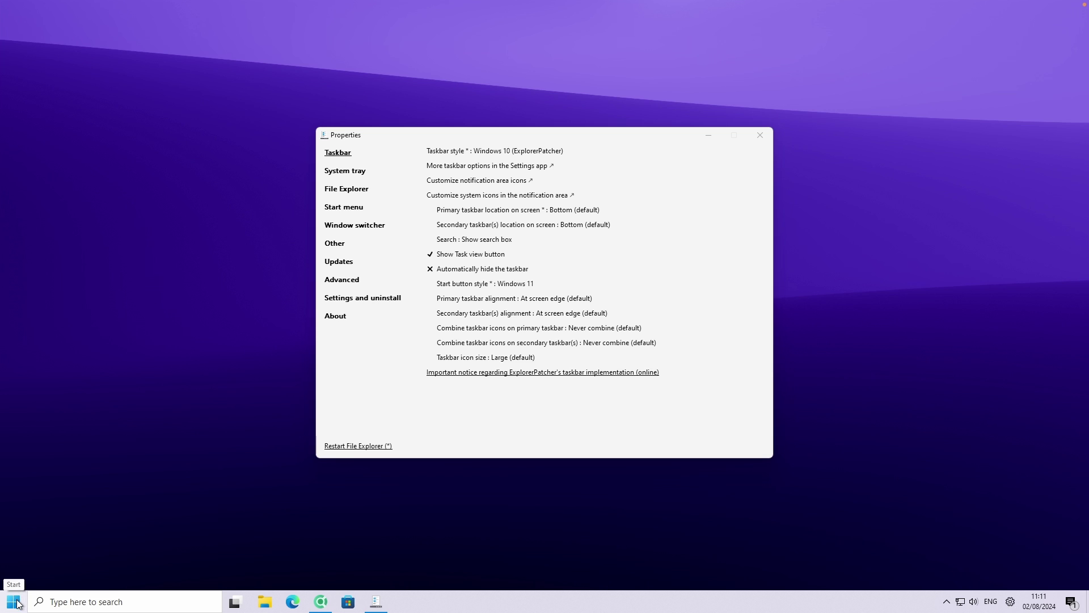
- Revert the Start button style to Windows 10 (default) and show the File Explorer settings
left_click(528, 285)
left_click(544, 299)
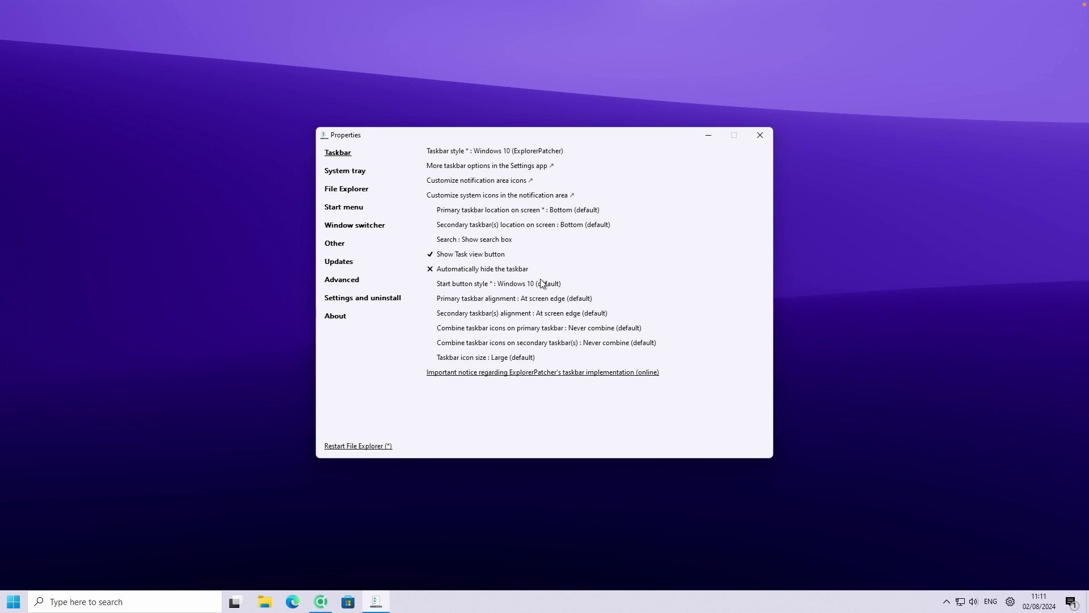
left_click(353, 172)
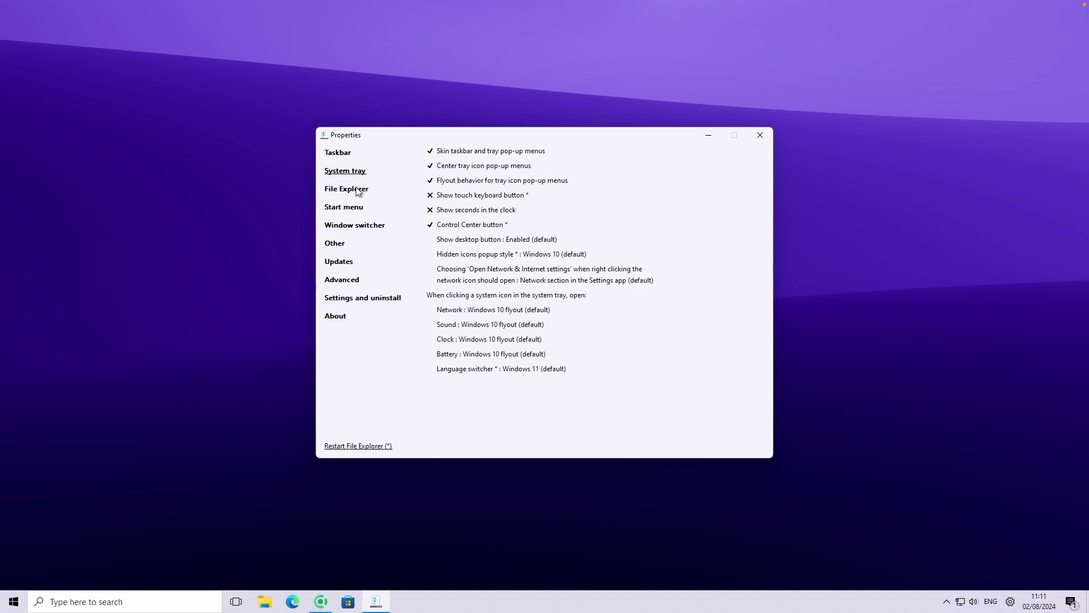
left_click(356, 189)
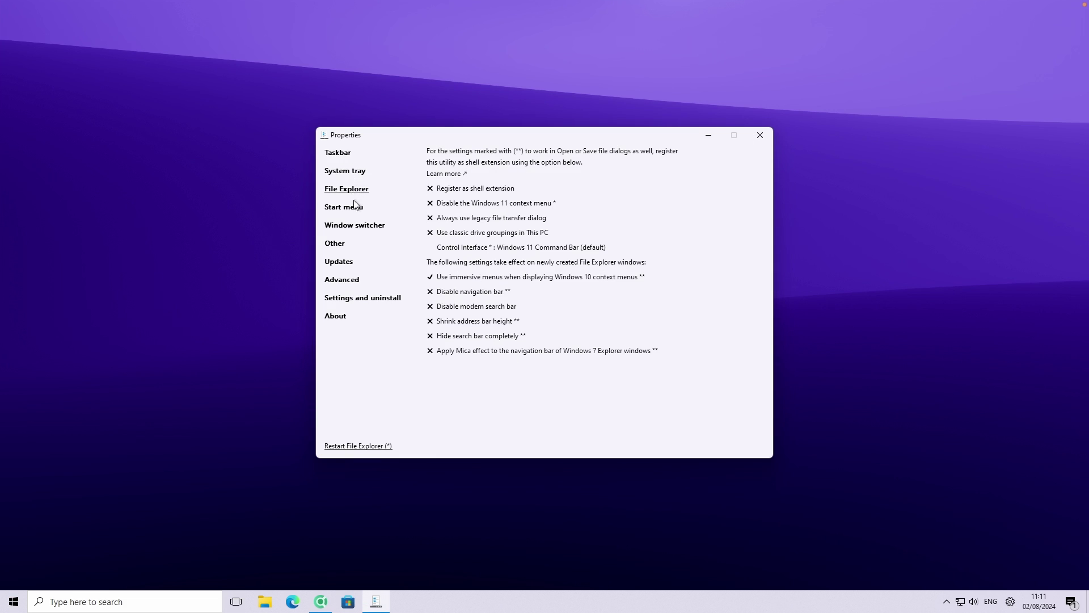
- Search 'fire' in Start, open Firefox's file location, and pin its shortcut to Start
left_click(17, 598)
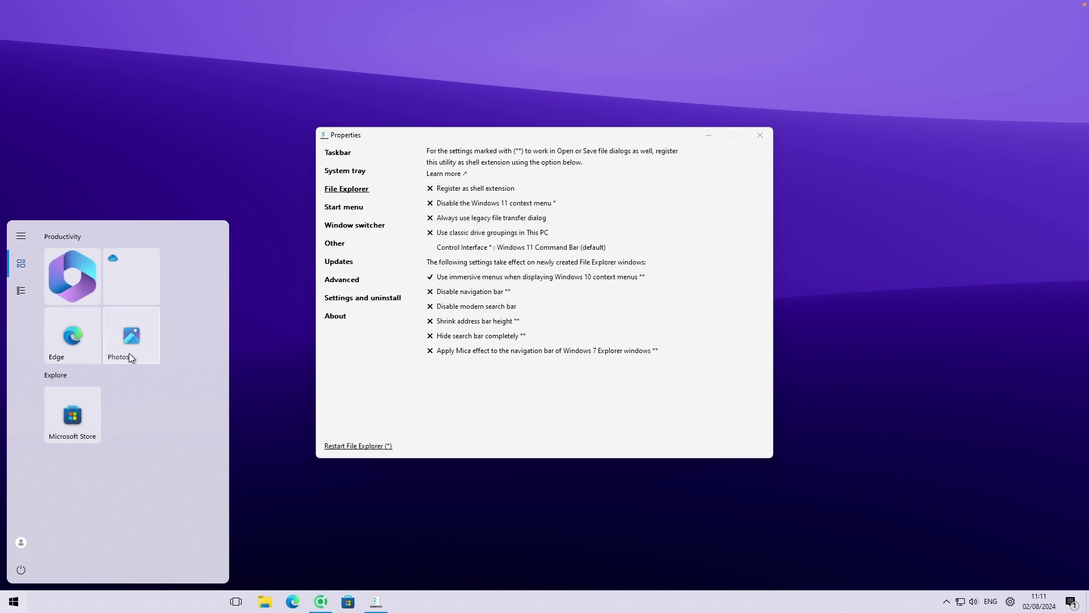
type("fire")
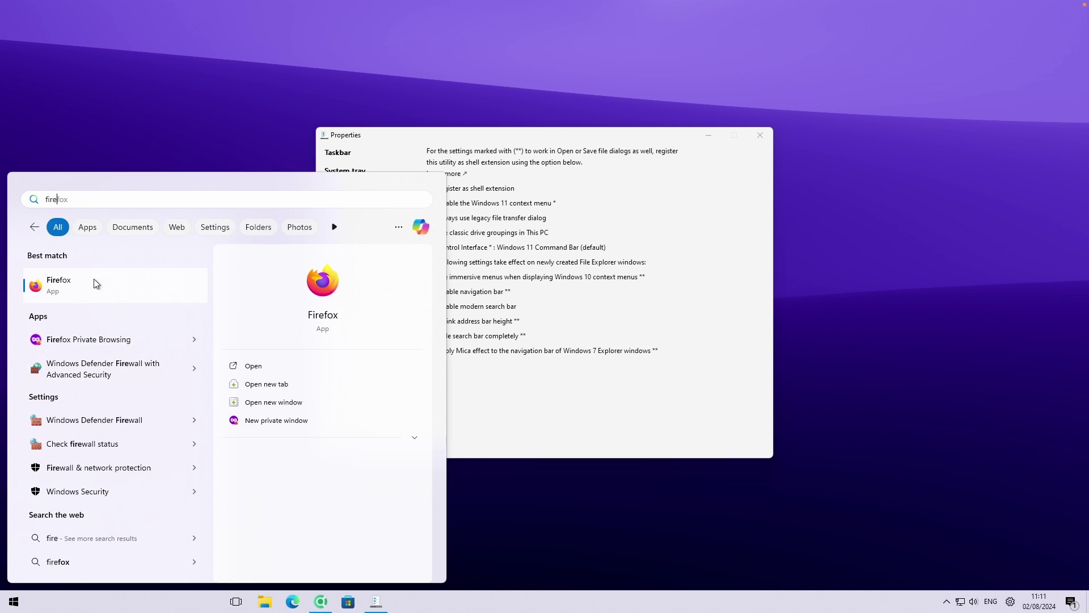
right_click(76, 288)
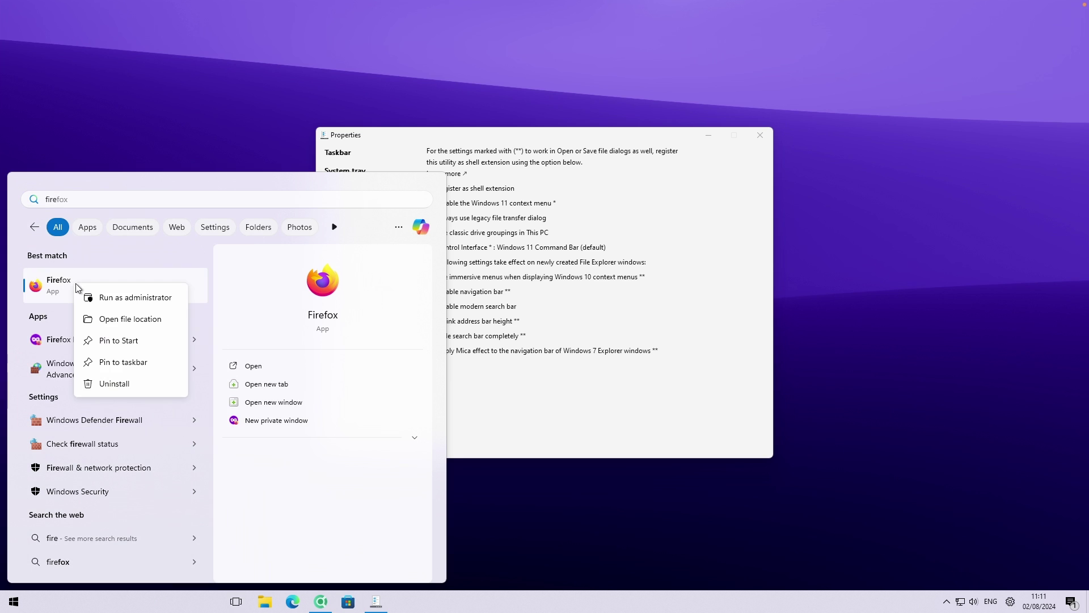
left_click(126, 319)
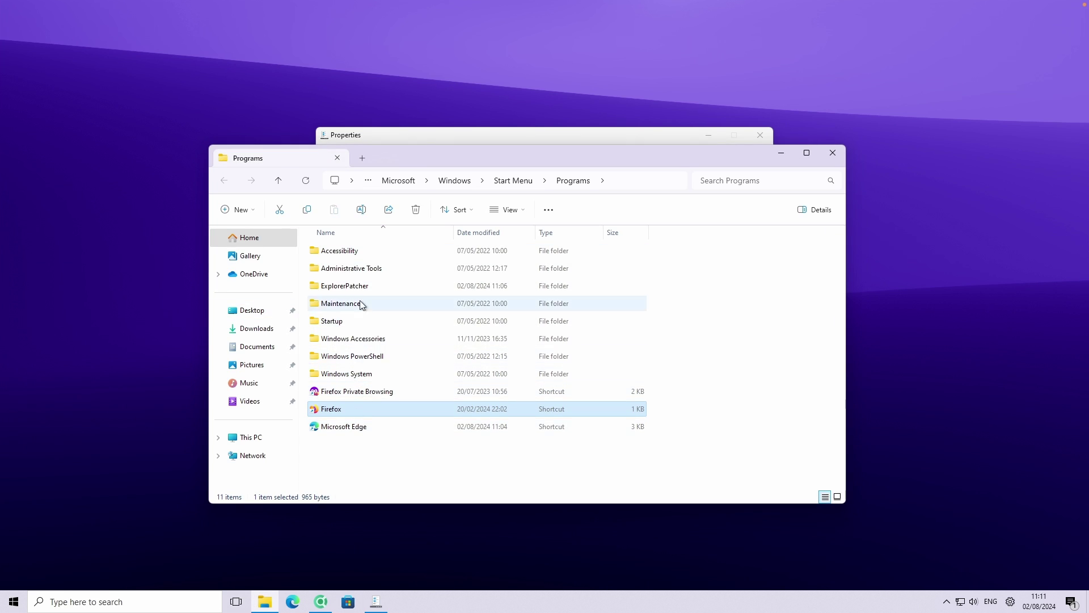
right_click(342, 409)
left_click(404, 301)
- Move the Firefox tile beside Microsoft Store in the Explore group
left_click(23, 596)
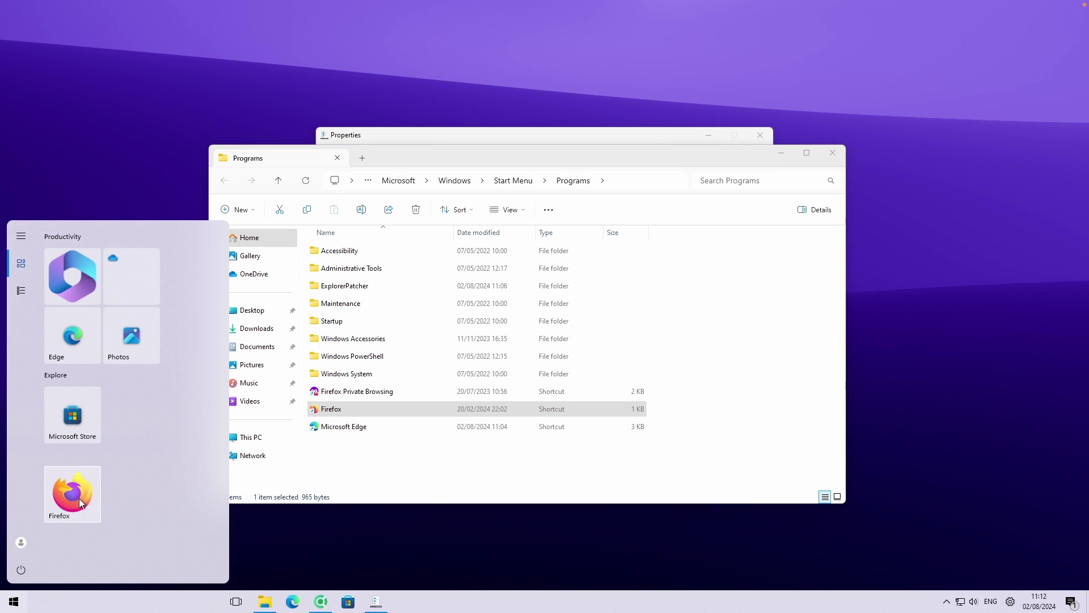
left_click_drag(79, 498, 158, 414)
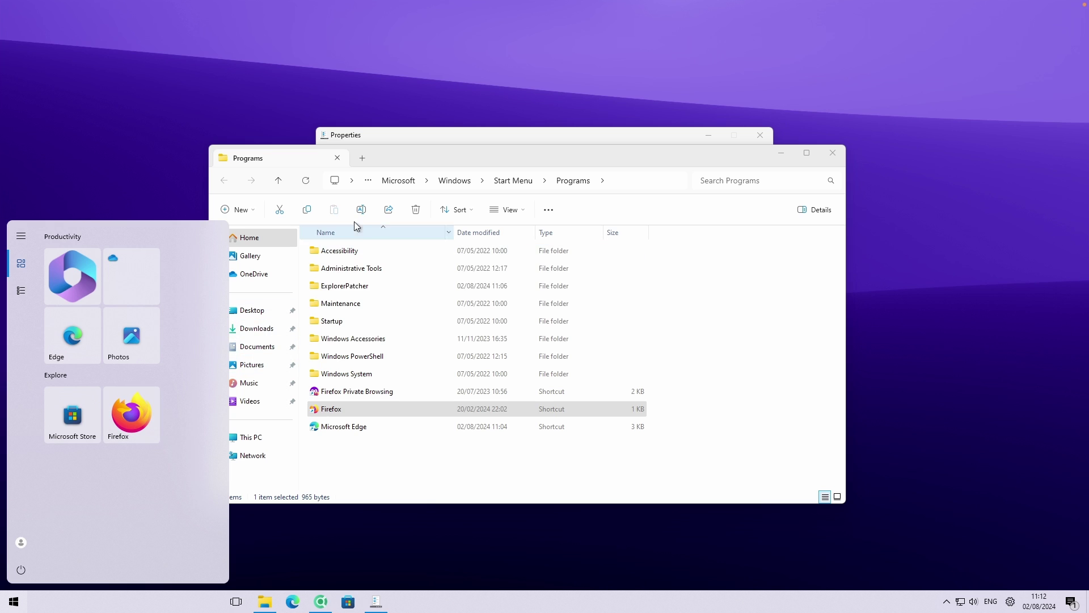
left_click(418, 158)
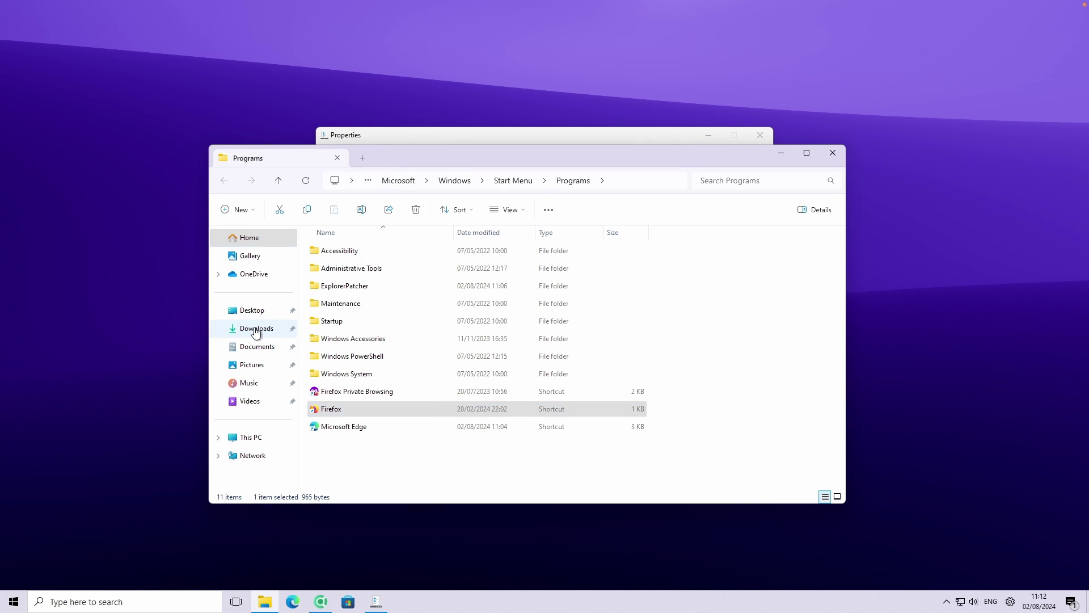
right_click(255, 328)
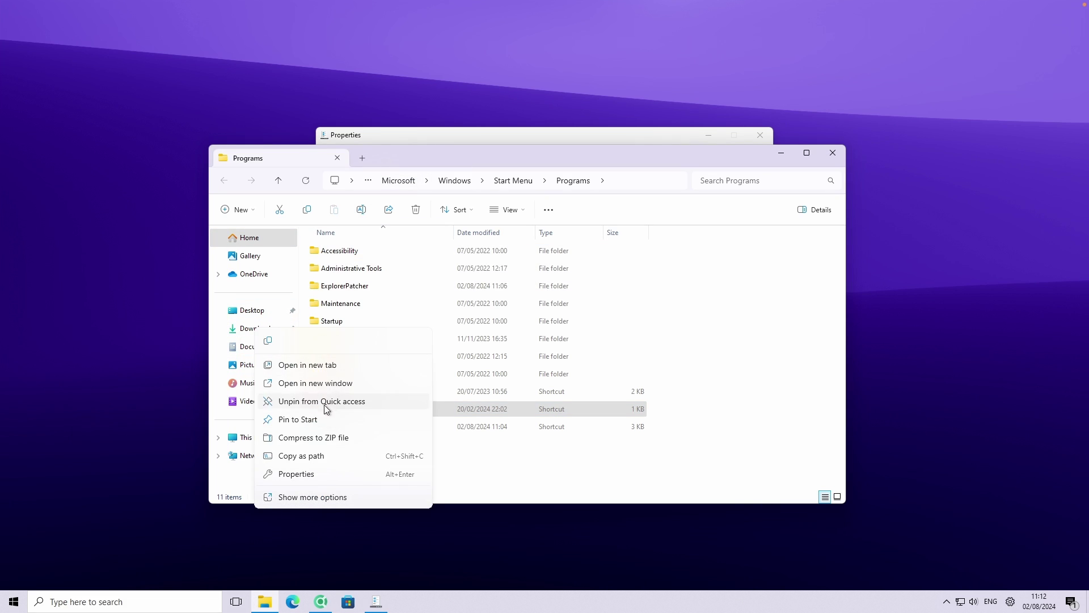
left_click(319, 419)
left_click(13, 601)
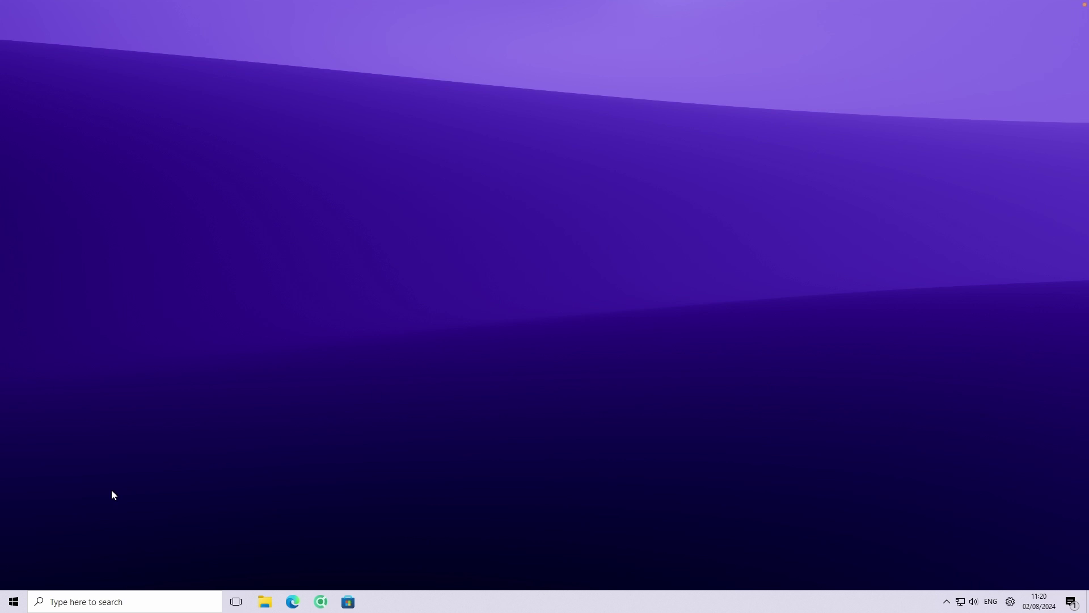
- Open Settings > Installed apps and confirm Uninstall for ExplorerPatcher
key("super")
type("settings")
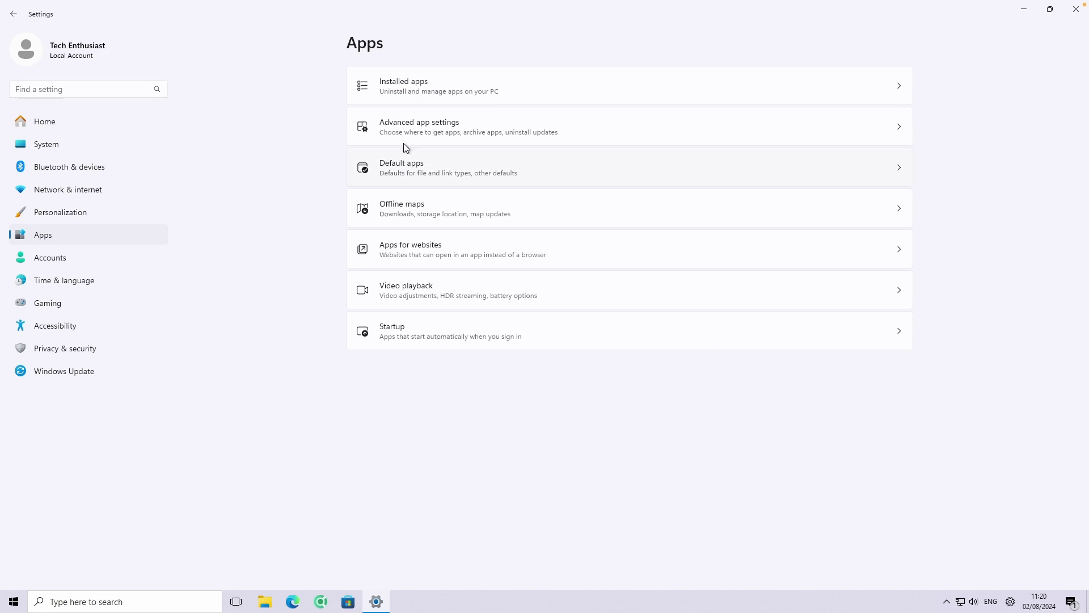
left_click(454, 85)
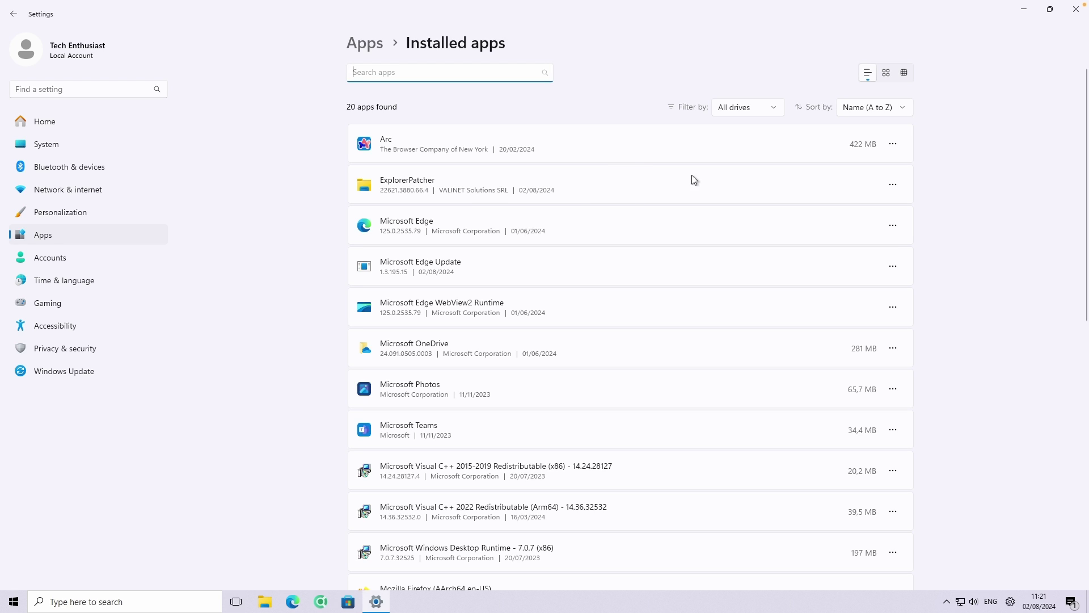
left_click(893, 185)
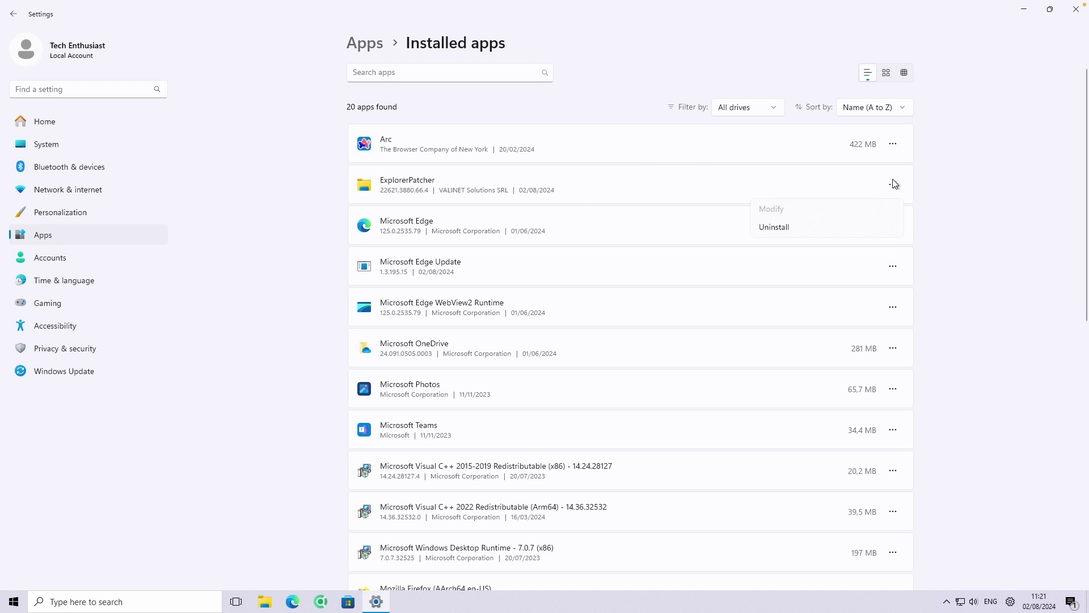
left_click(791, 227)
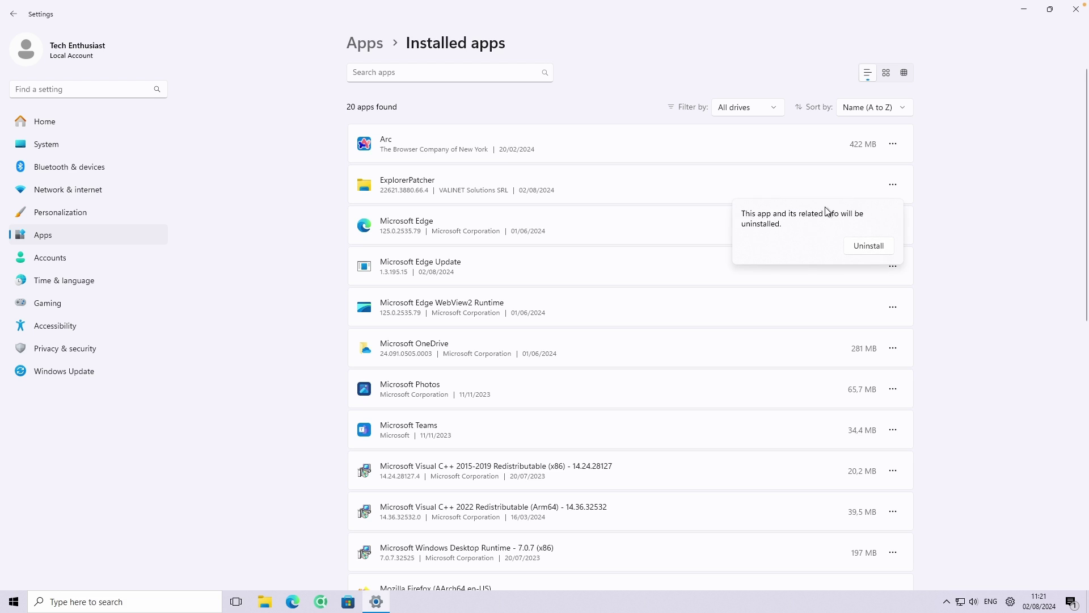
left_click(872, 246)
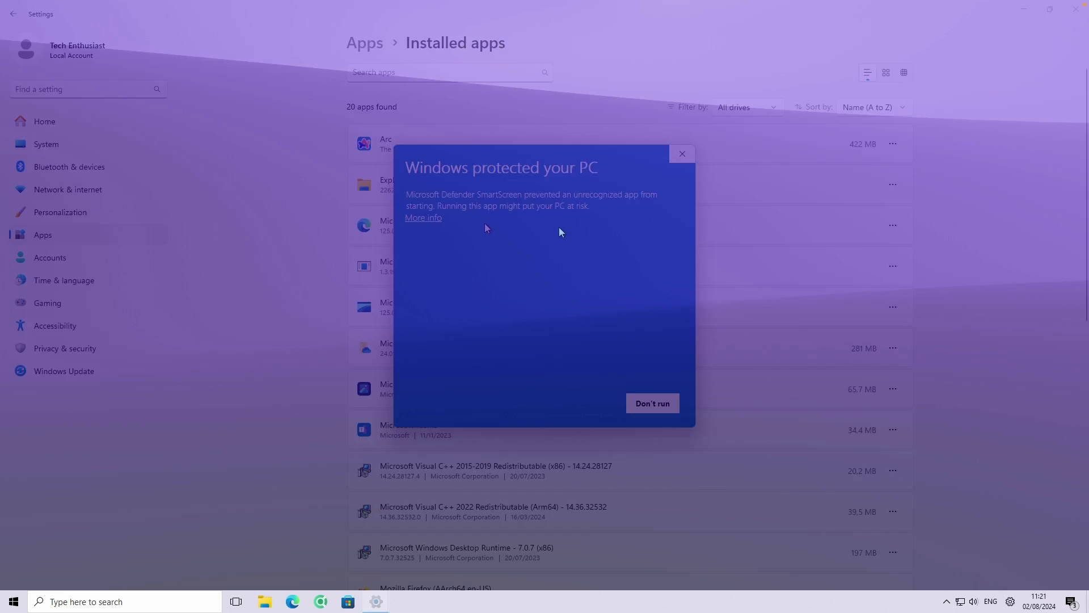